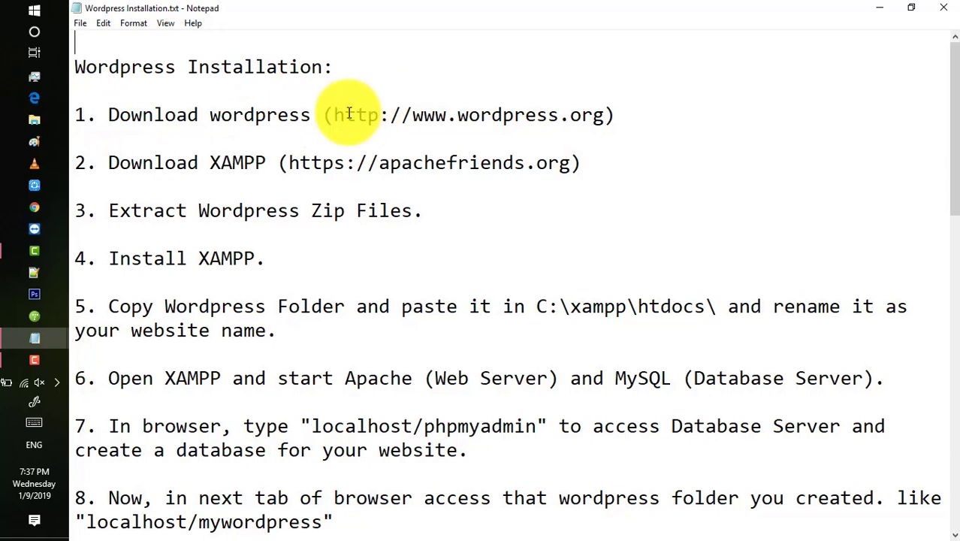
drag(334, 115, 608, 114)
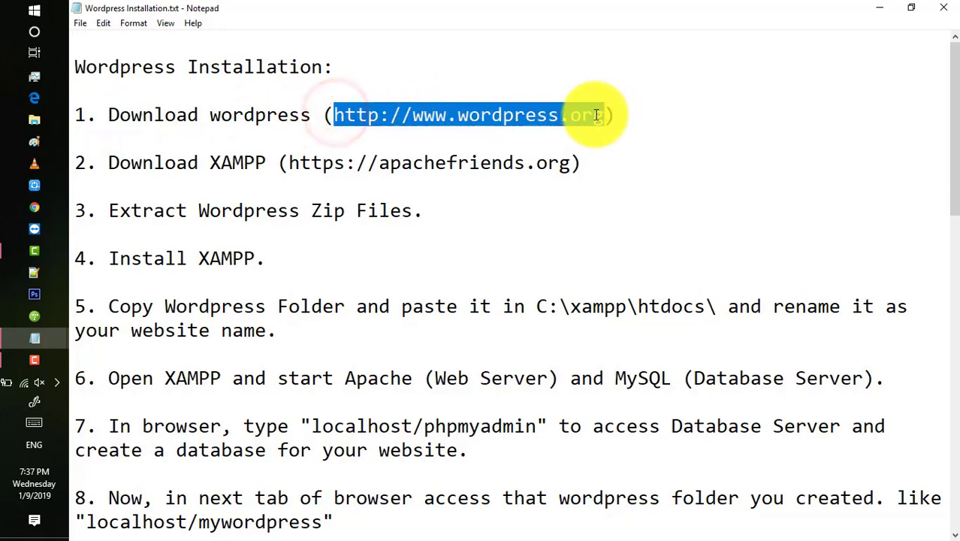
right_click(570, 122)
click(590, 176)
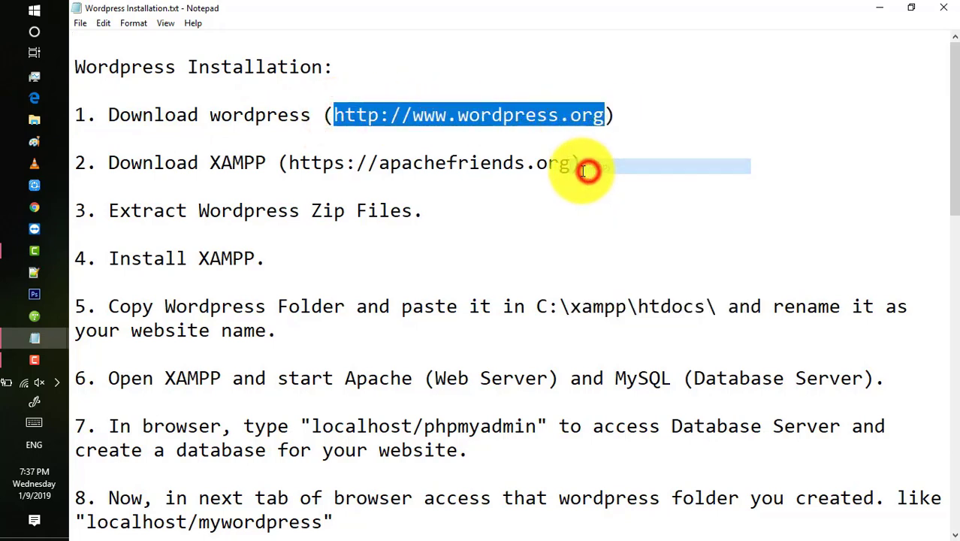
click(33, 210)
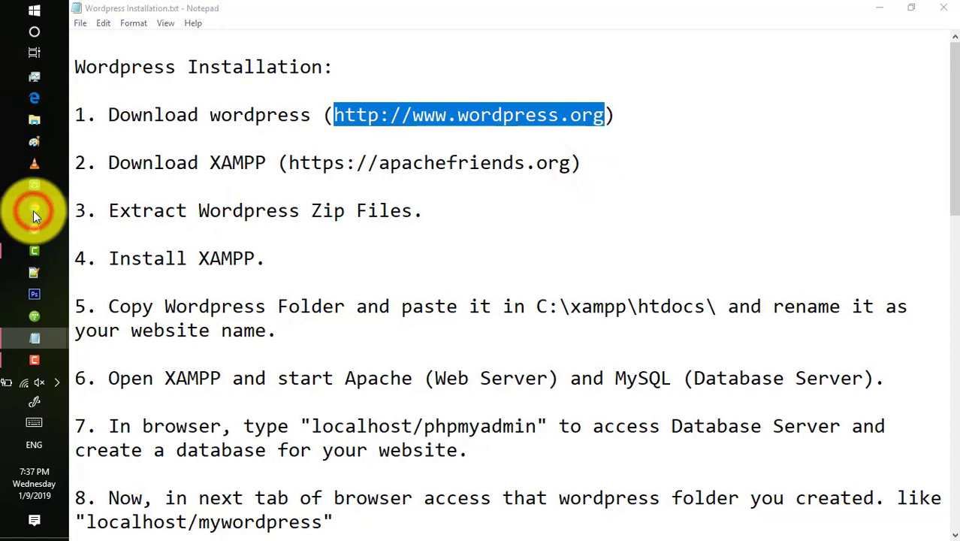
right_click(472, 38)
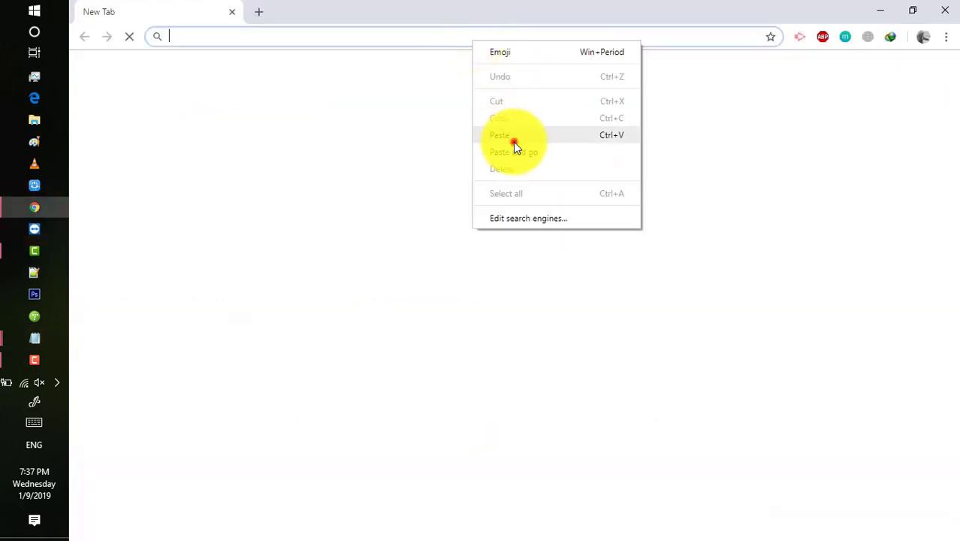
Paste and load wordpress.org, then go to the Get WordPress page.
click(514, 137)
key(Return)
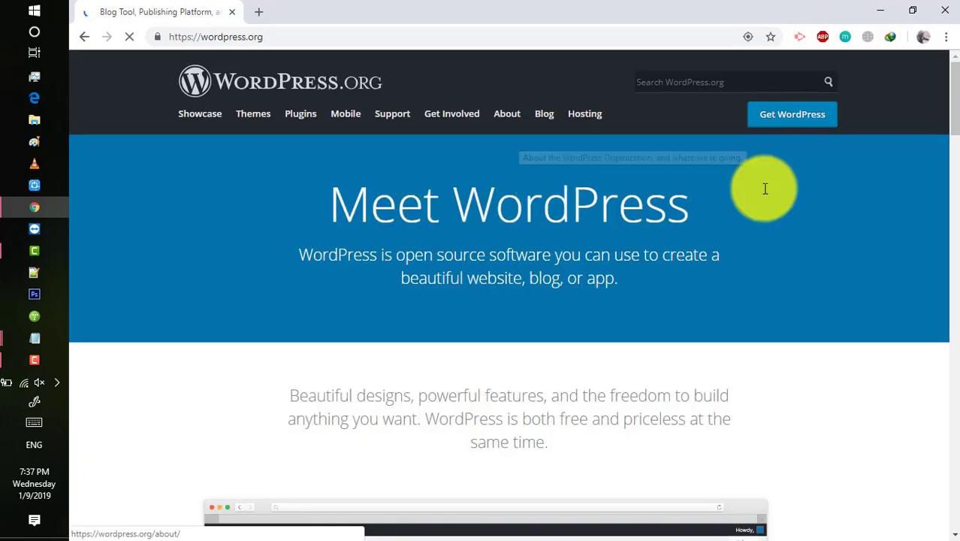
click(811, 124)
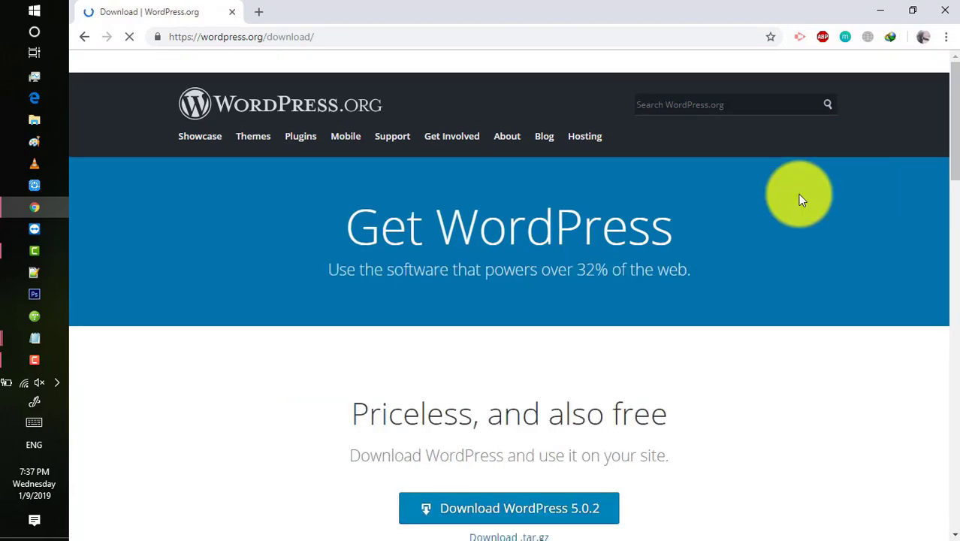
Download WordPress 5.0.2, then return to the Notepad installation notes.
scroll(800, 196, down, 7)
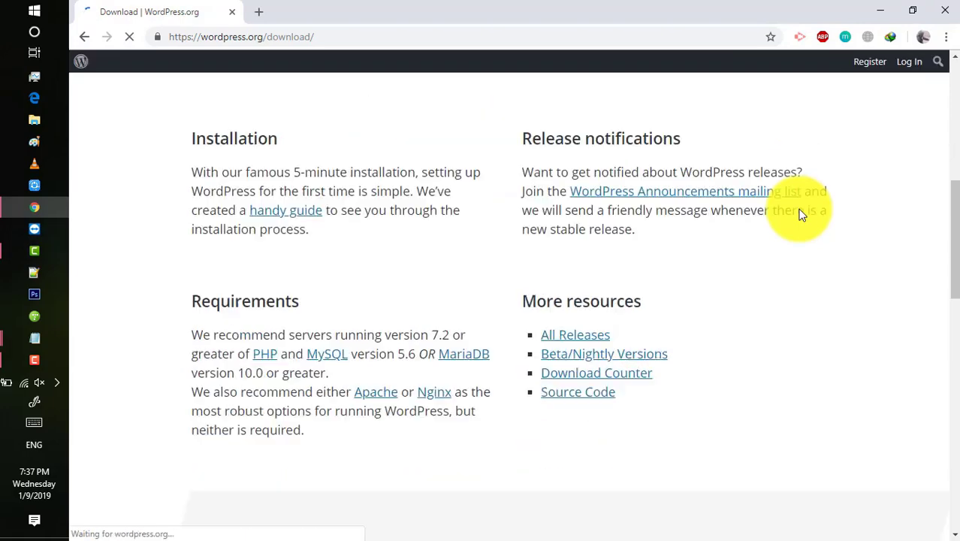
scroll(800, 213, down, 10)
scroll(799, 213, up, 4)
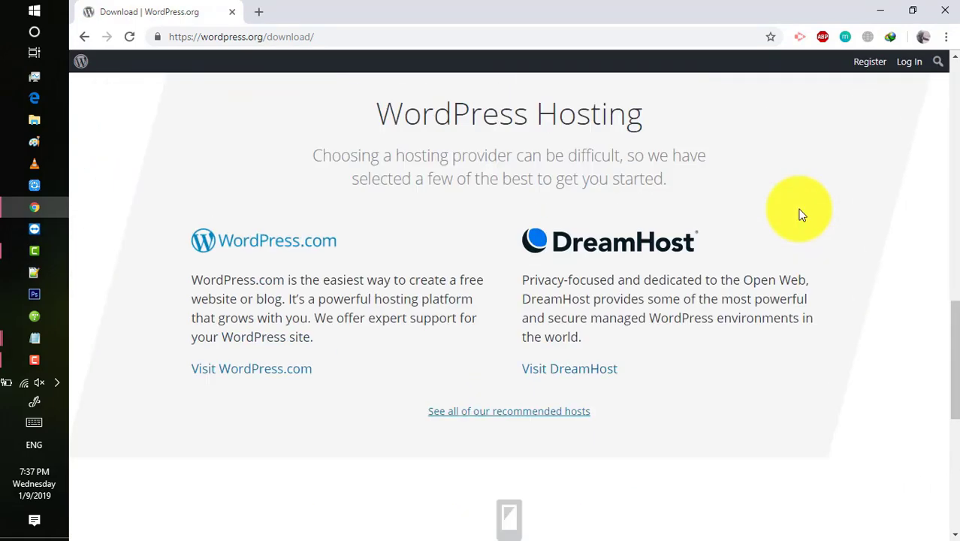
scroll(801, 215, up, 8)
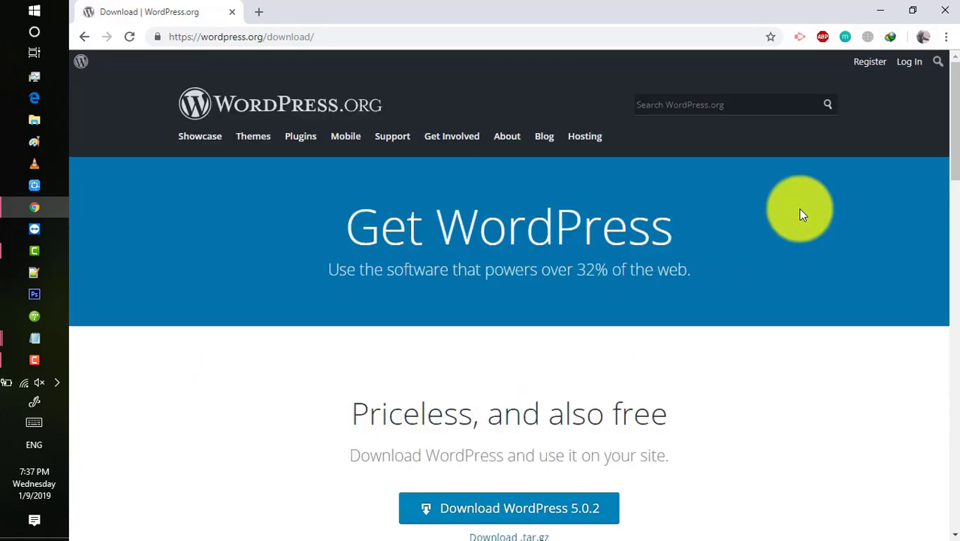
scroll(801, 215, down, 2)
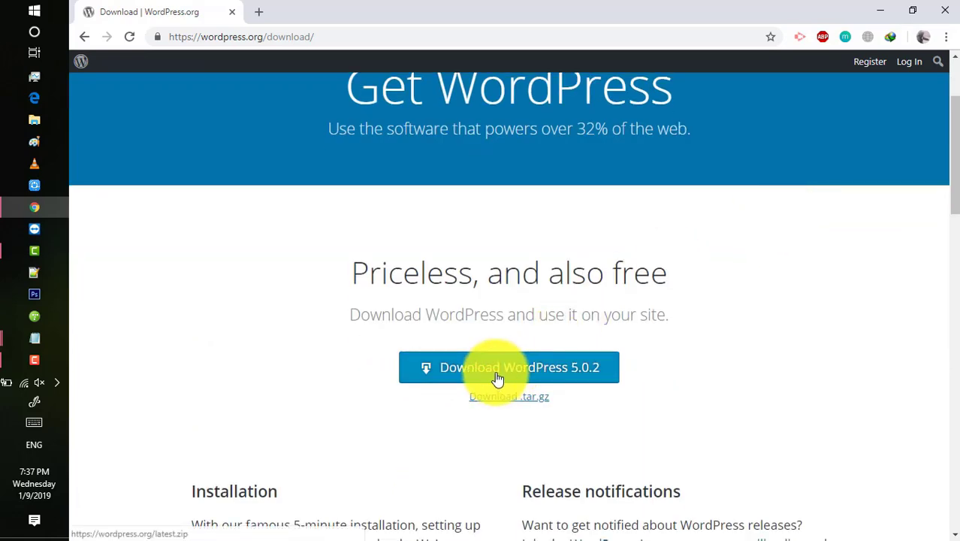
click(496, 378)
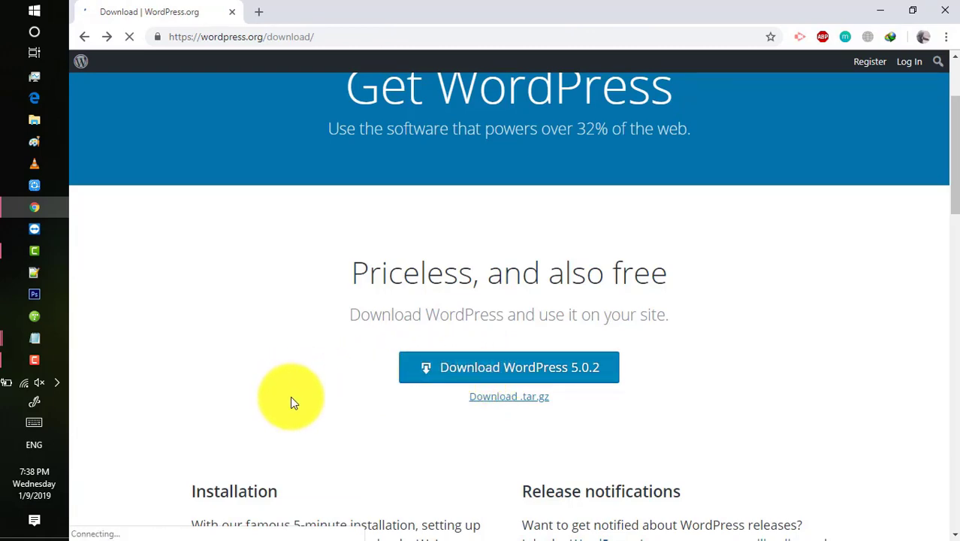
click(881, 11)
click(790, 150)
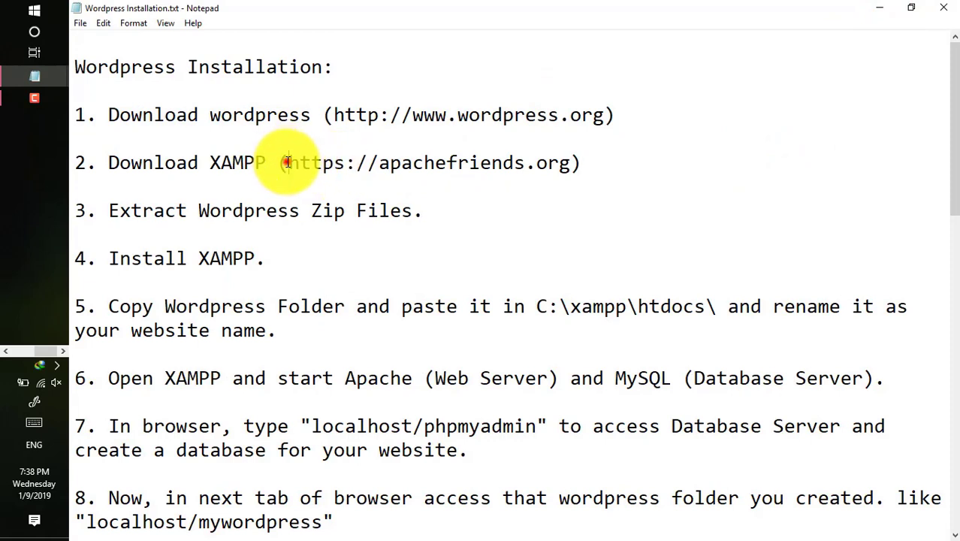
Copy the apachefriends.org address from step 2 of the notes and switch to Chrome.
drag(287, 163, 564, 161)
right_click(530, 163)
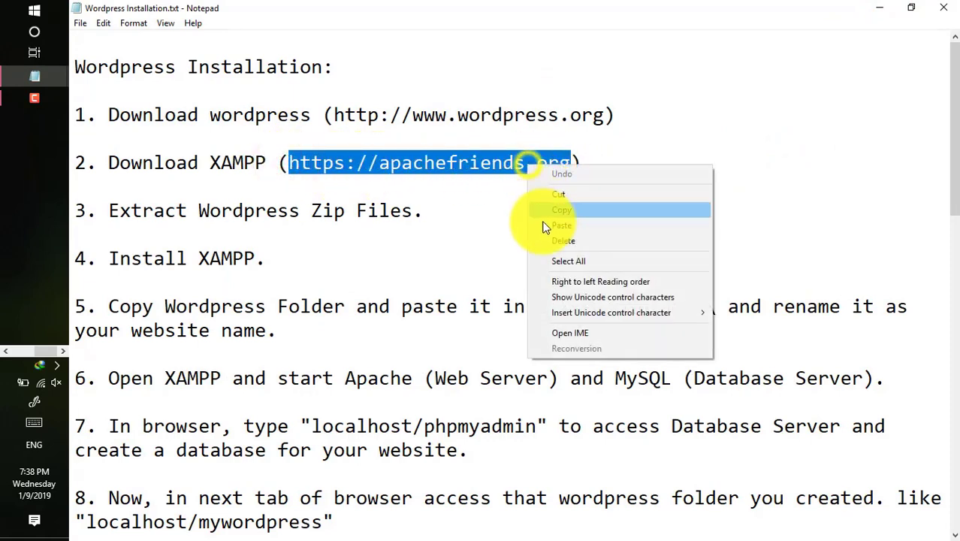
click(546, 214)
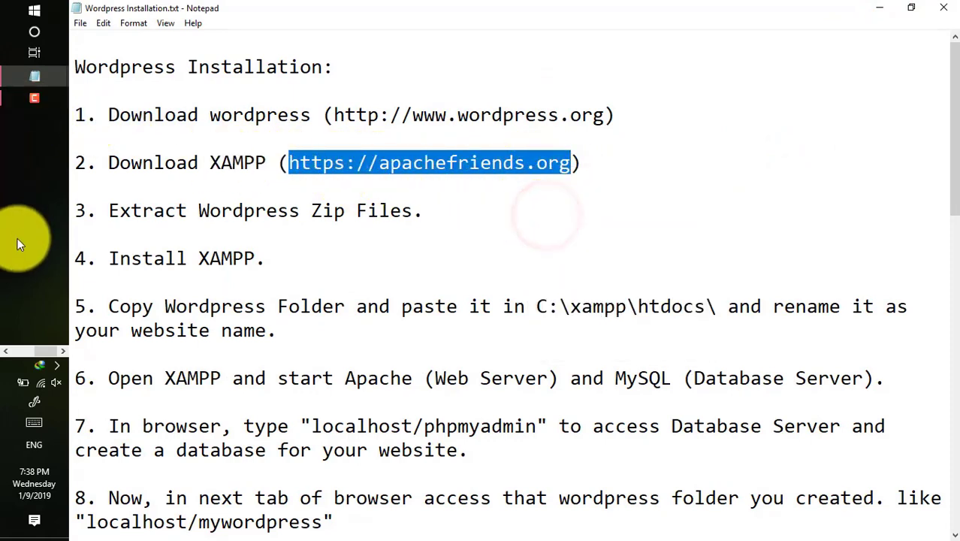
click(33, 210)
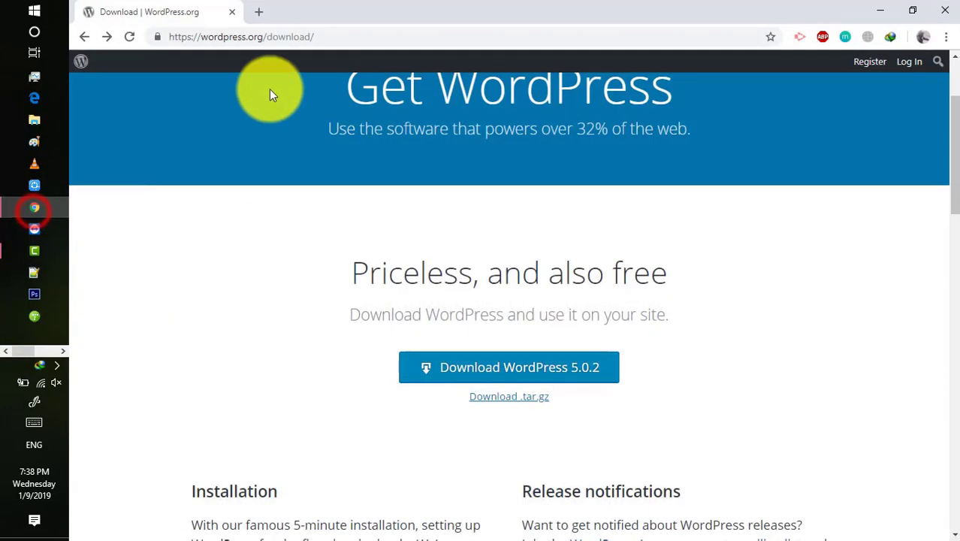
Open apachefriends.org in a new tab and download XAMPP 7.3.0 for Windows.
click(259, 17)
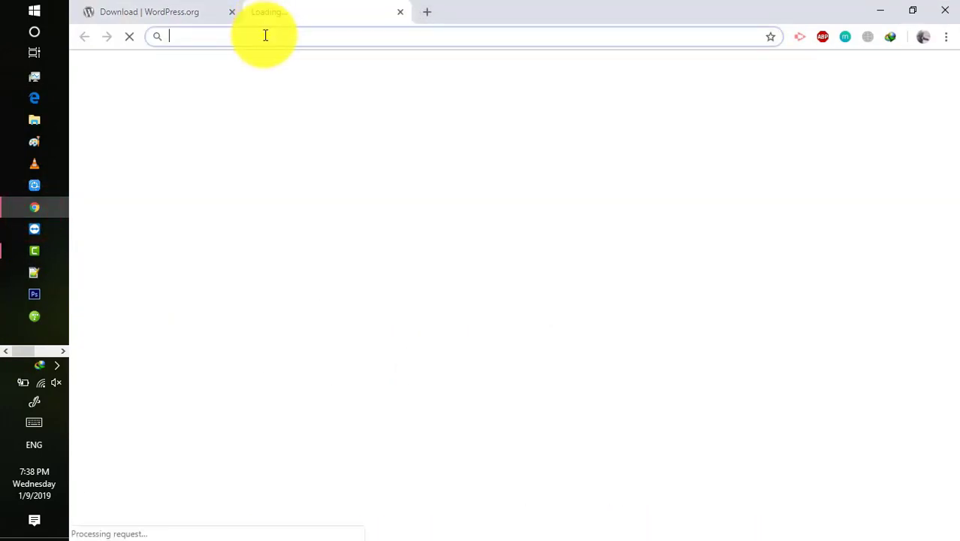
right_click(266, 36)
click(305, 148)
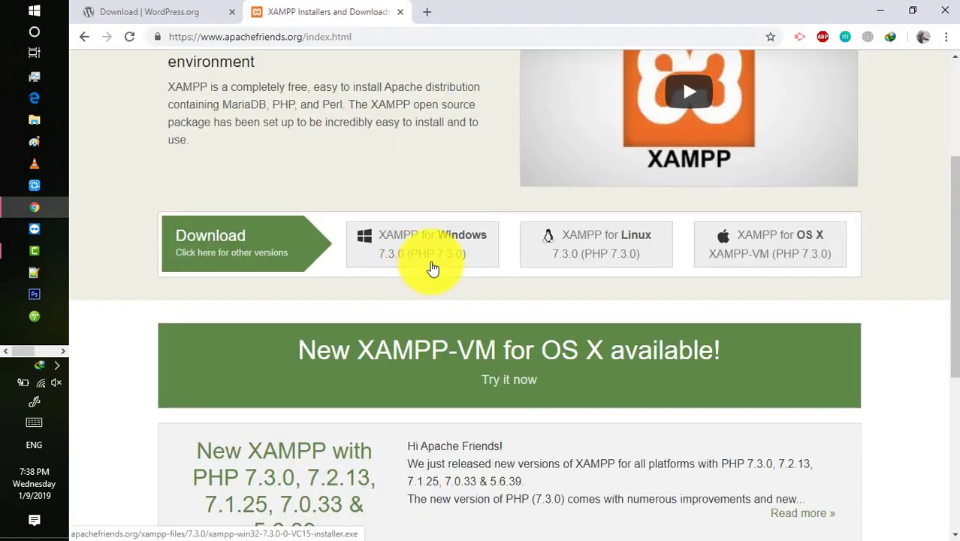
click(432, 265)
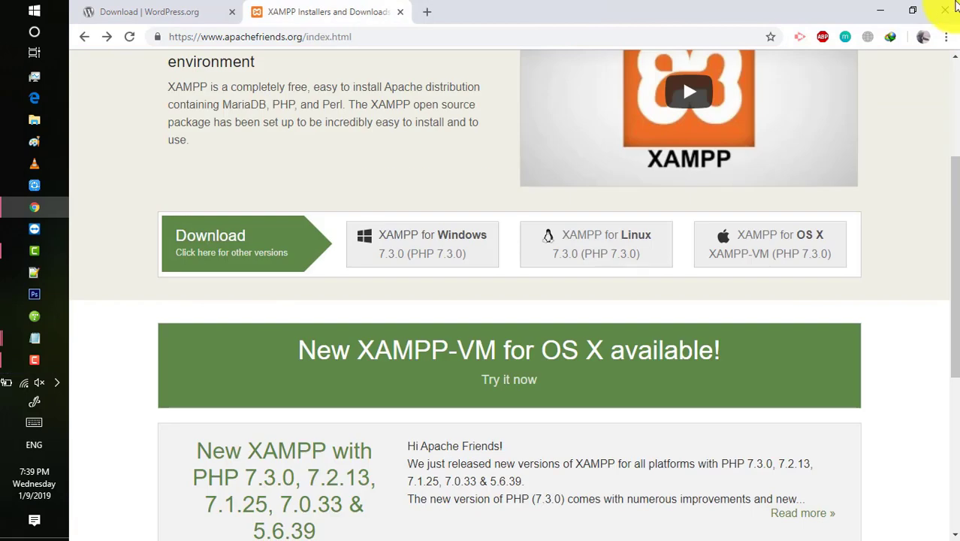
click(877, 9)
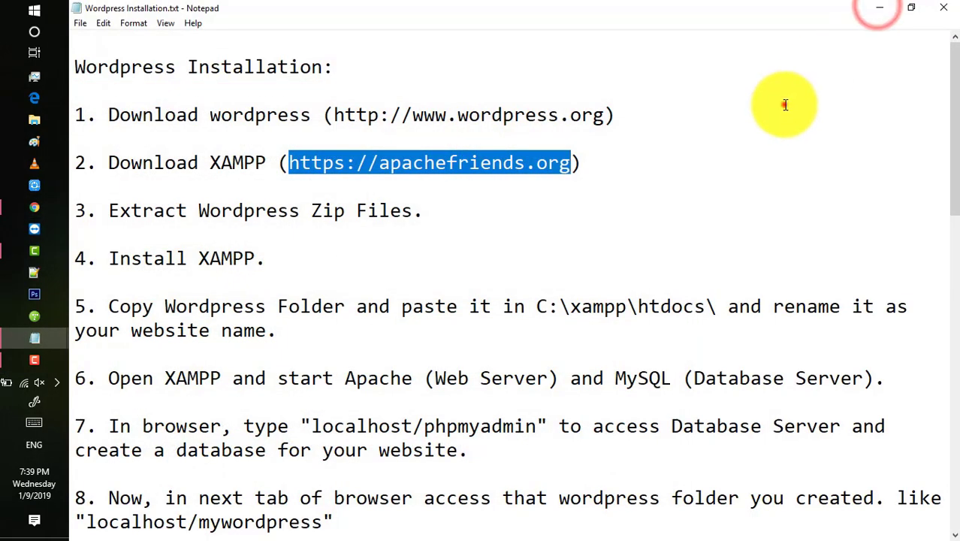
Read steps 3 and 4 of the installation notes.
click(784, 105)
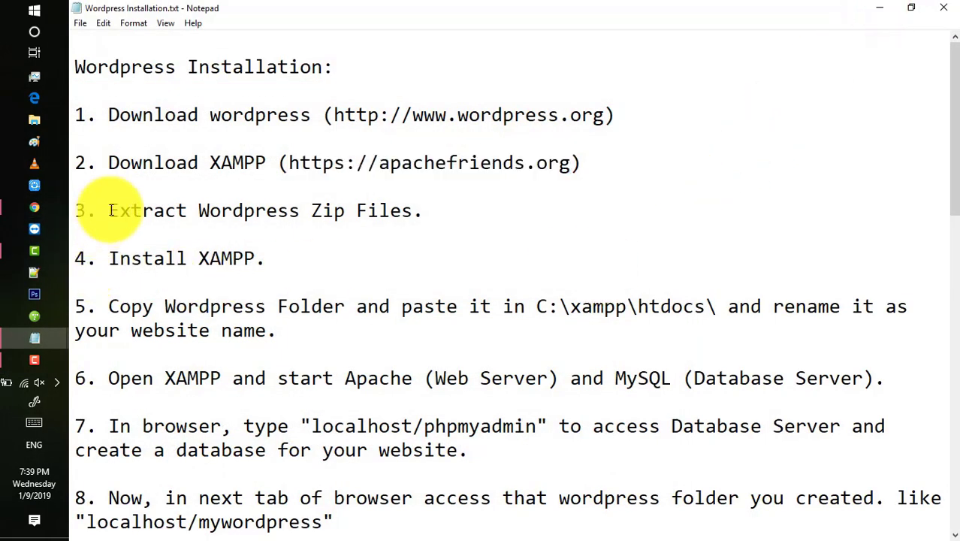
drag(110, 210, 425, 213)
click(429, 214)
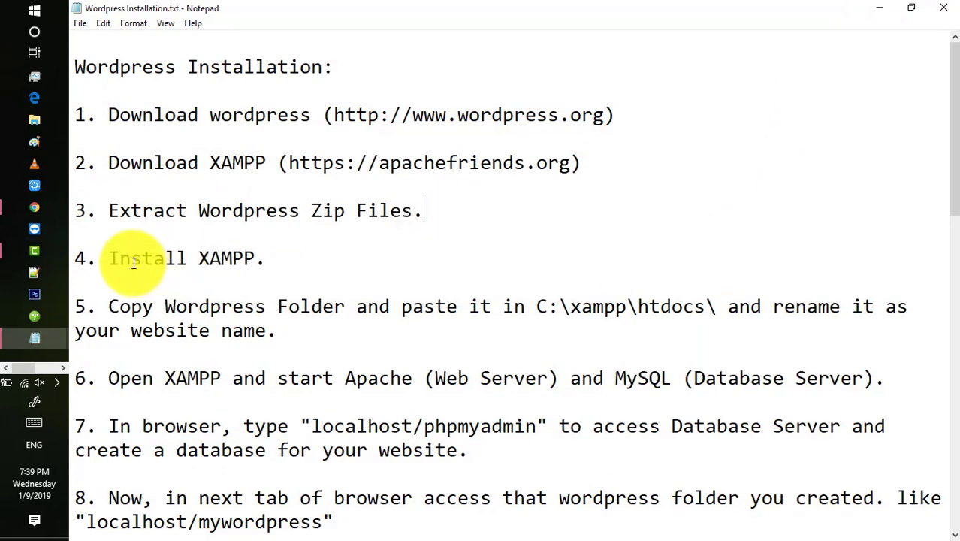
click(106, 261)
drag(106, 261, 278, 257)
click(294, 257)
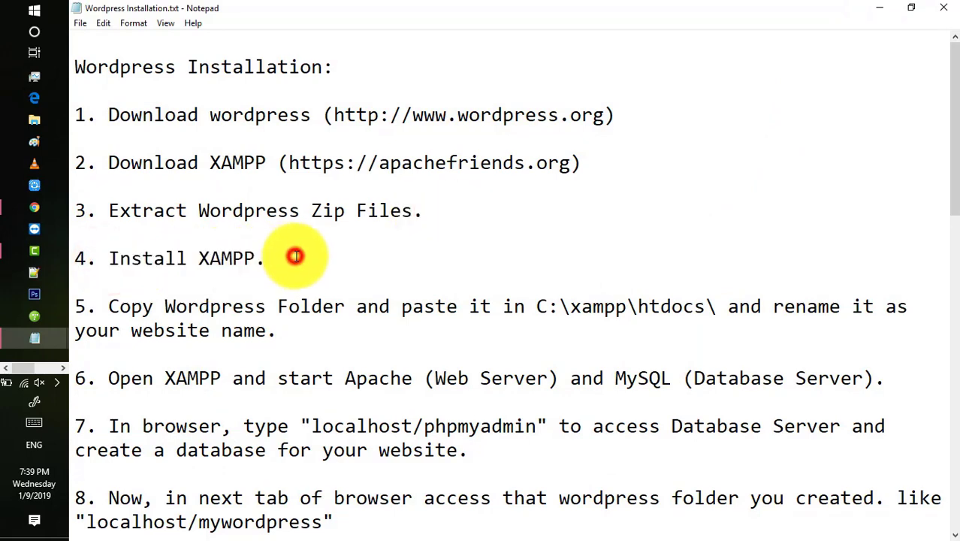
Minimize Notepad and place the XAMPP installer and WordPress zip side by side atop the desktop.
click(876, 7)
drag(263, 109, 417, 64)
drag(207, 101, 319, 30)
click(305, 87)
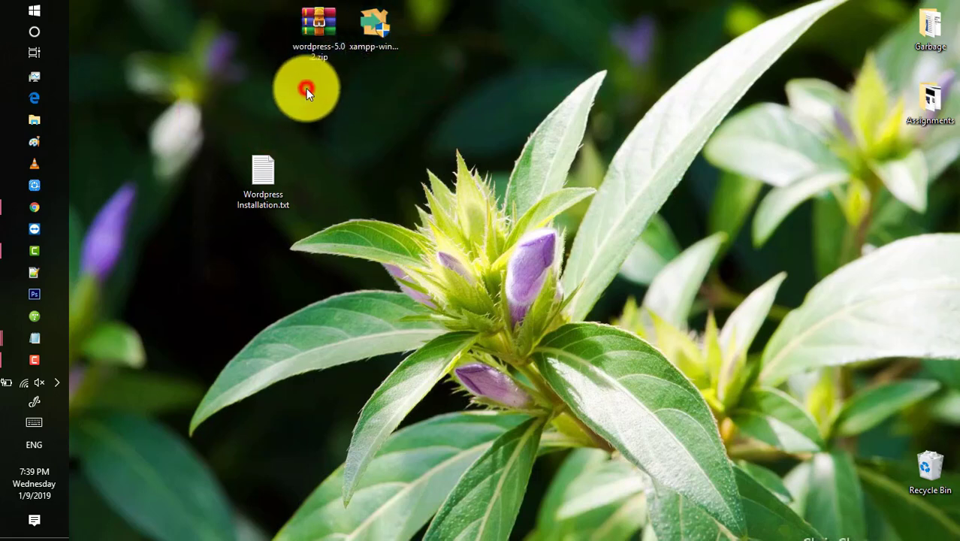
Launch the XAMPP installer, keeping all components and the C:\xampp installation folder.
double_click(377, 46)
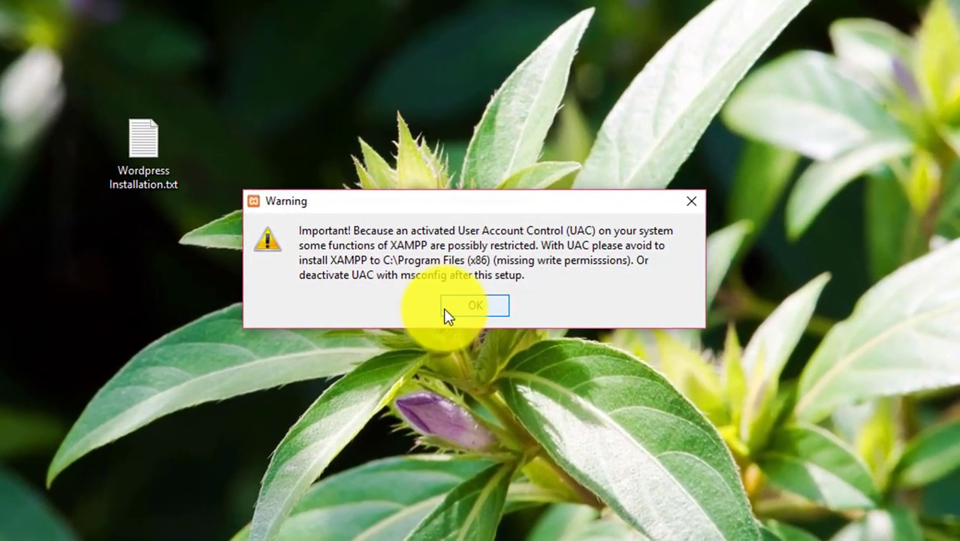
click(478, 302)
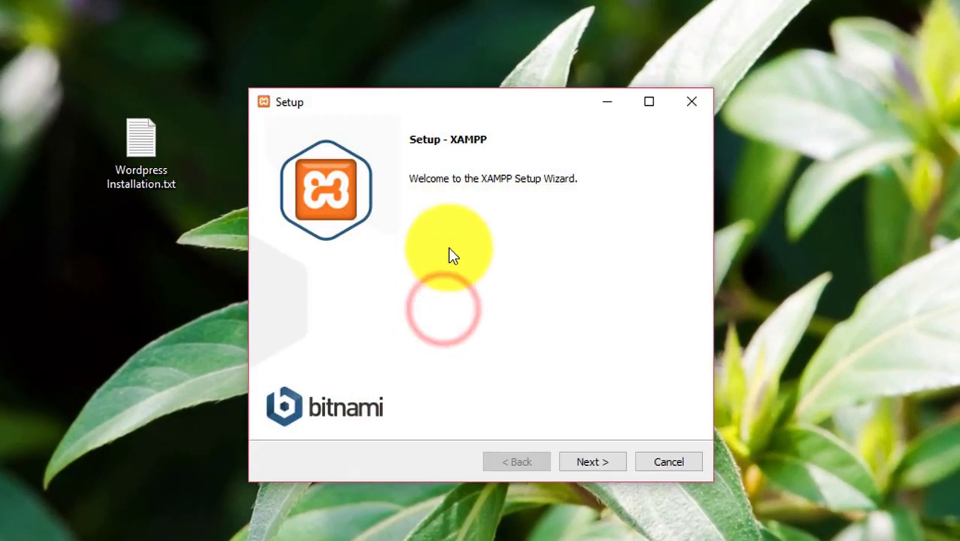
click(583, 455)
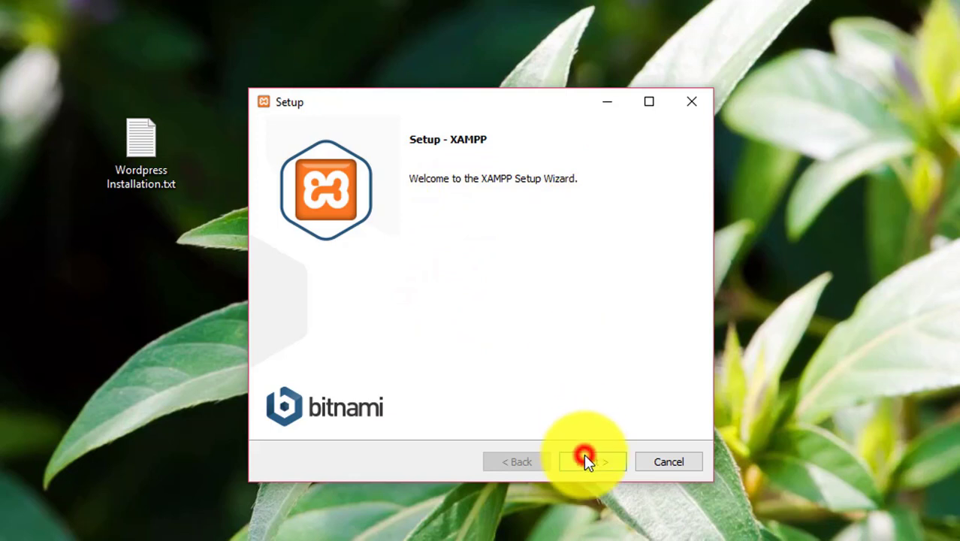
click(586, 459)
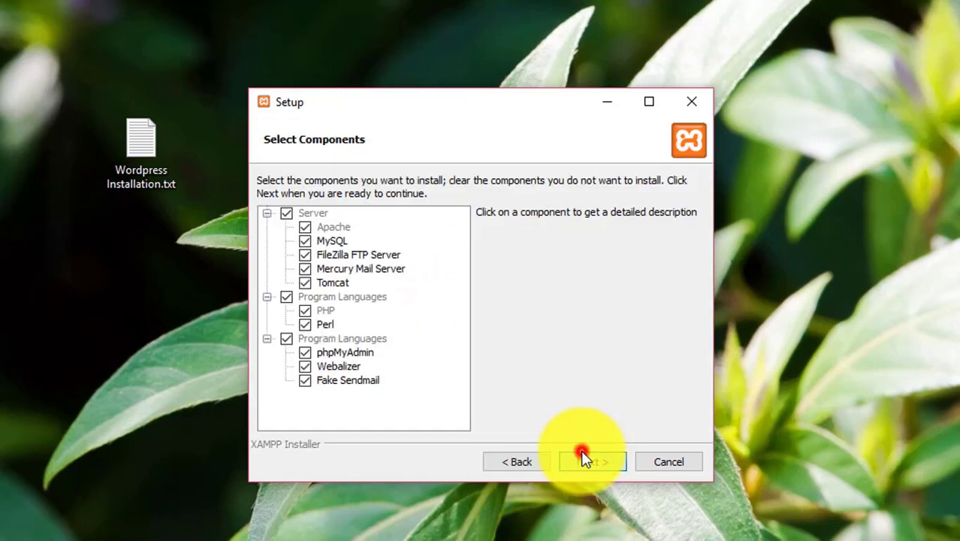
click(598, 456)
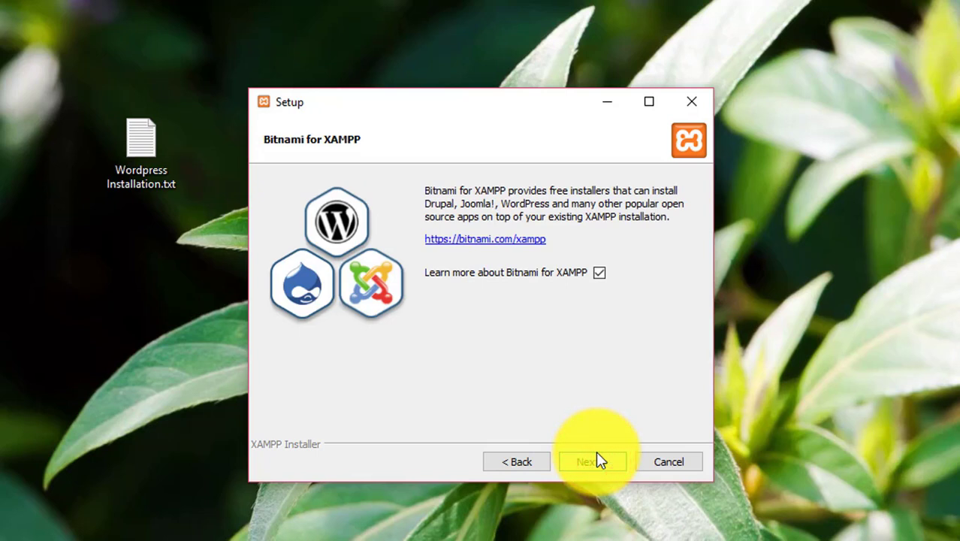
Uncheck 'Learn more about Bitnami for XAMPP' and start the installation.
click(599, 274)
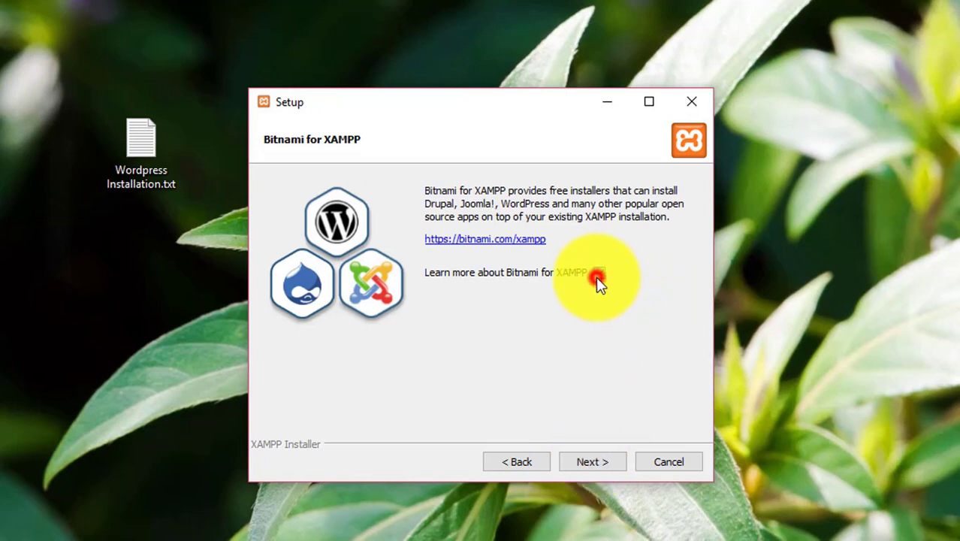
click(596, 462)
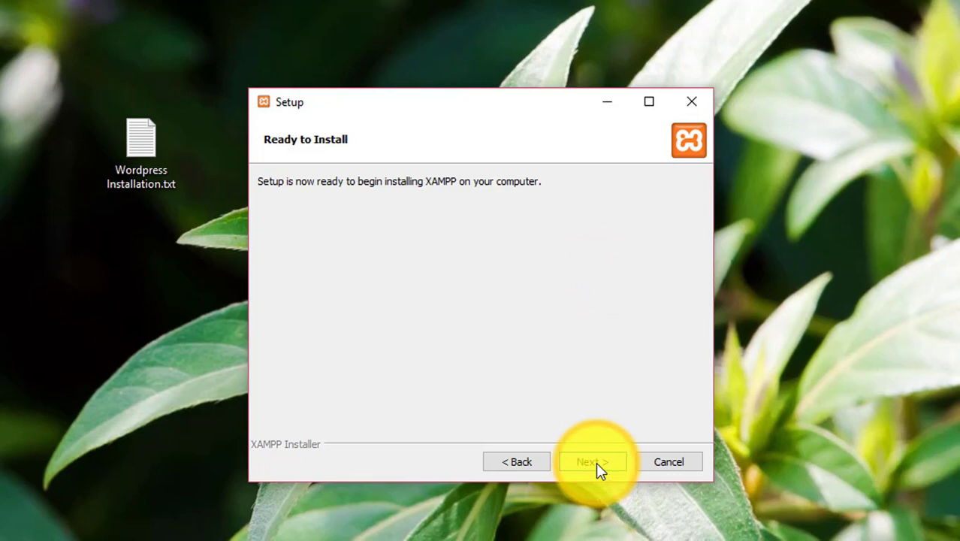
click(596, 462)
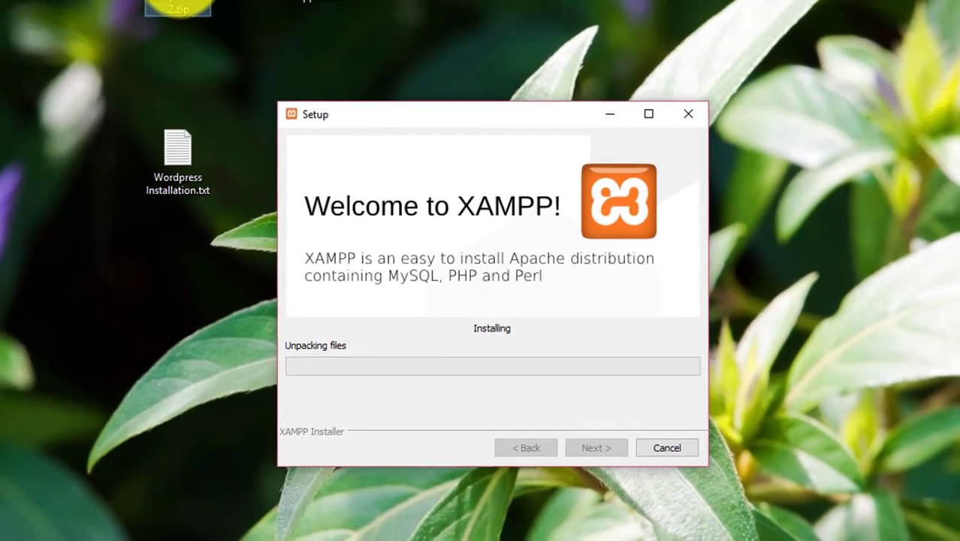
click(194, 7)
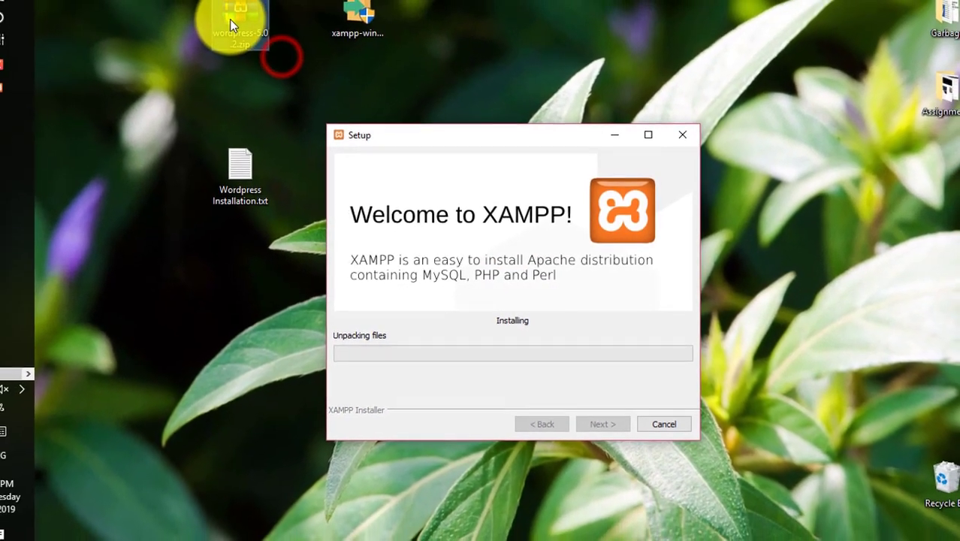
Extract wordpress-5.0.2.zip here on the desktop with WinRAR, moving the progress window aside.
right_click(229, 19)
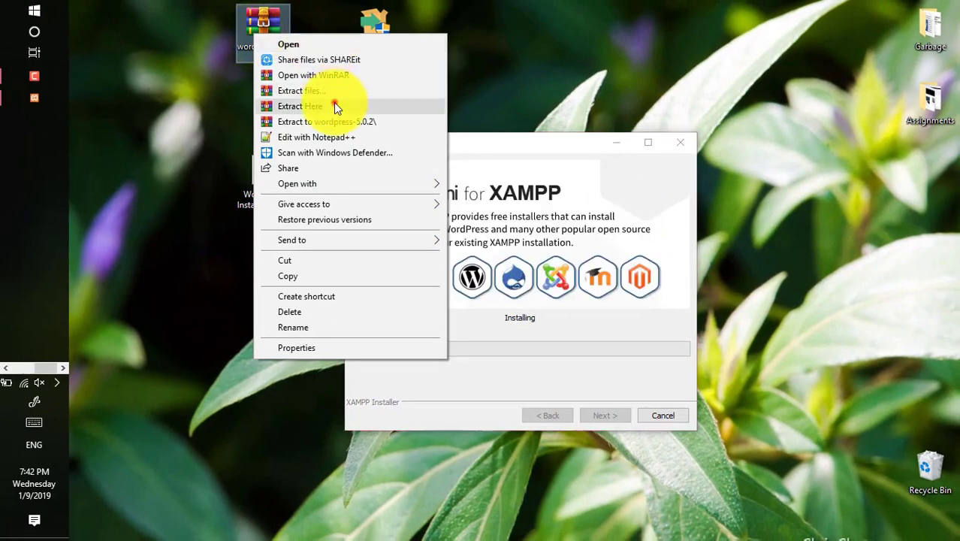
click(335, 106)
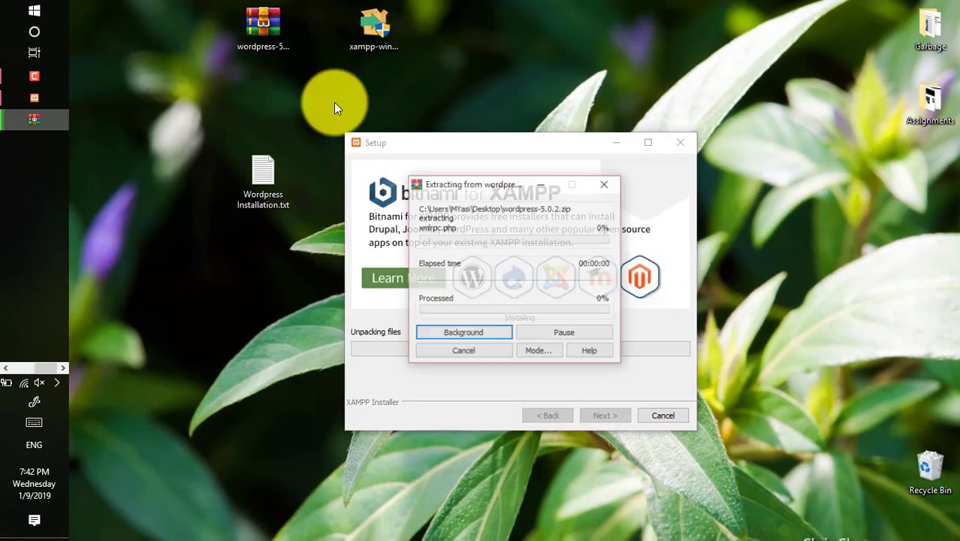
click(438, 186)
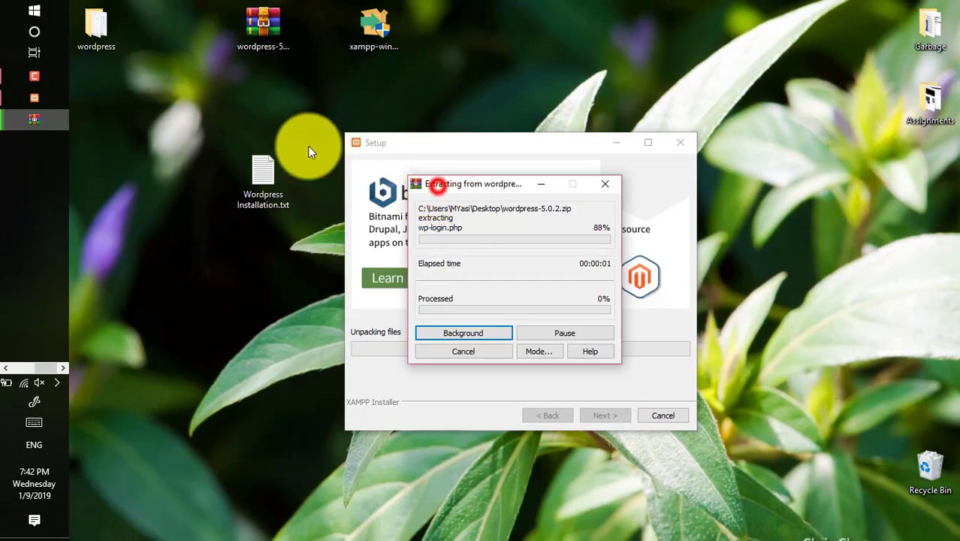
drag(311, 150, 145, 142)
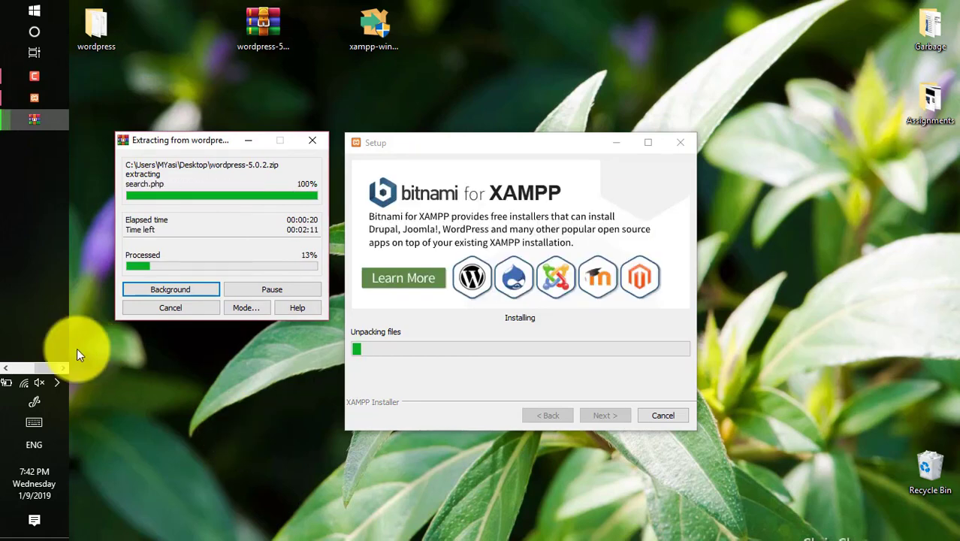
Refresh the desktop so the extracted wordpress folder shows up.
click(22, 366)
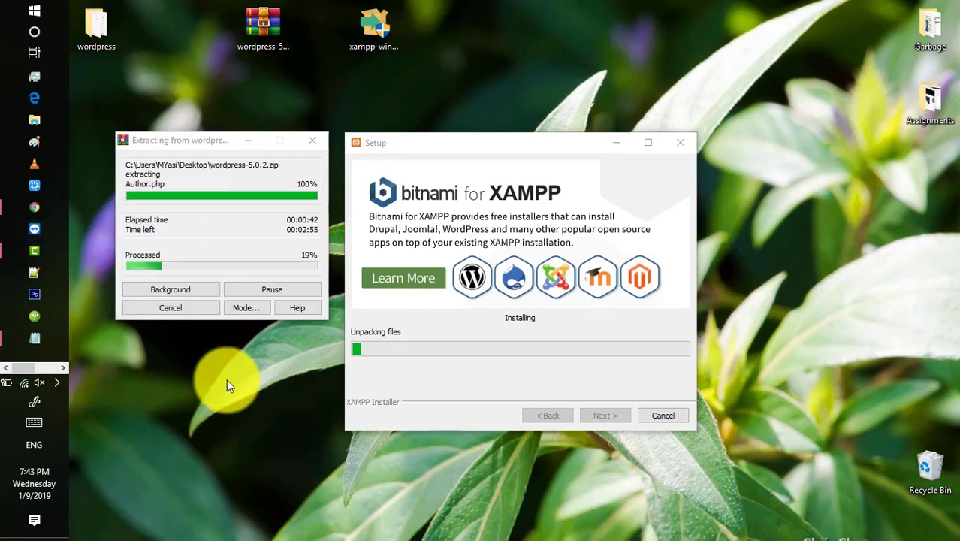
right_click(227, 376)
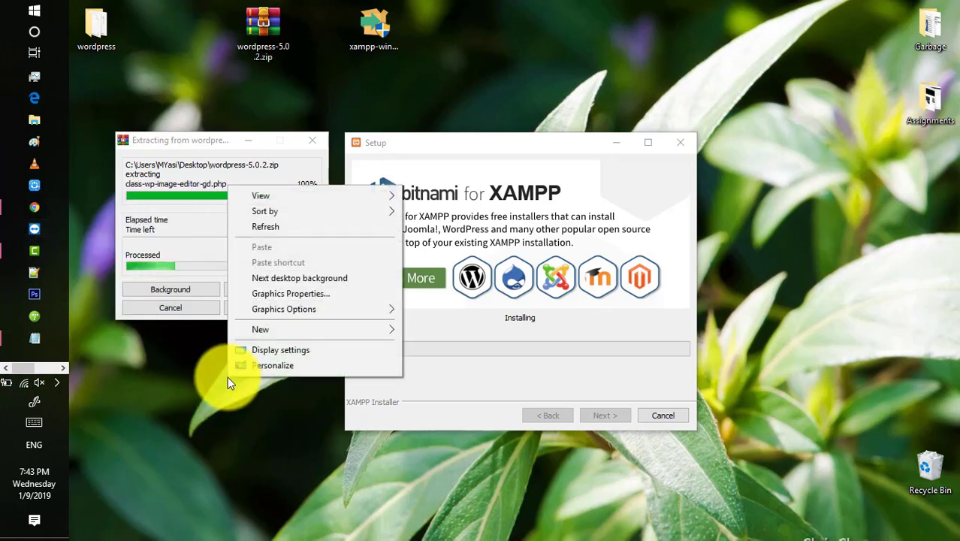
click(291, 227)
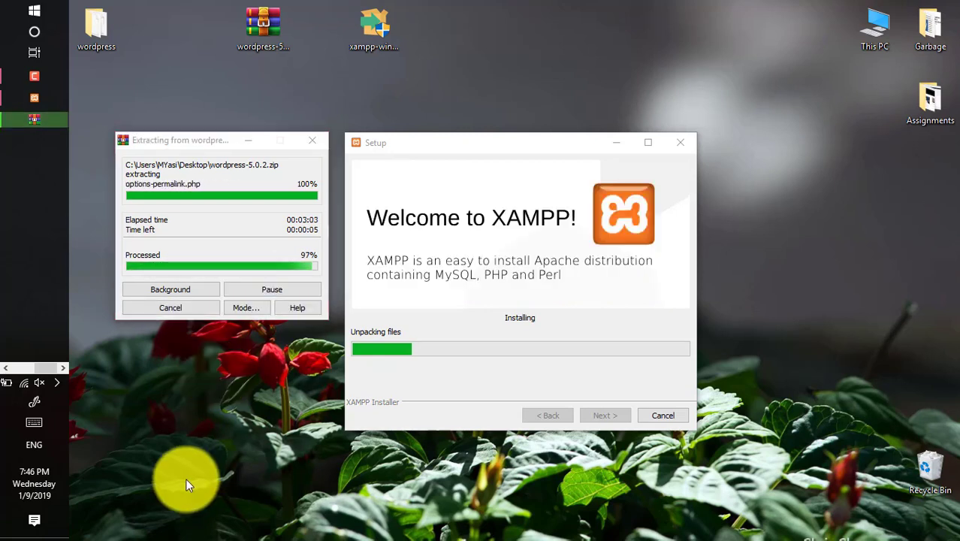
click(326, 455)
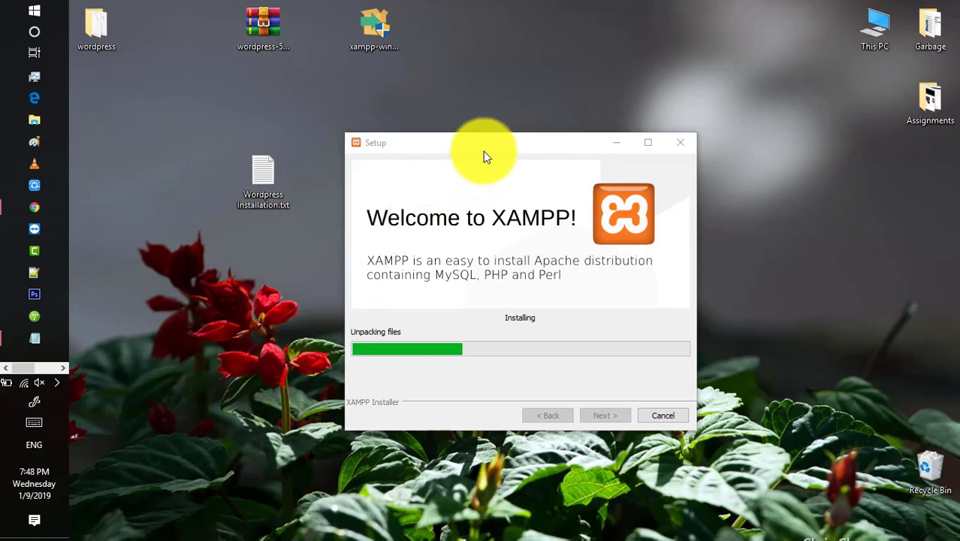
Let XAMPP setup finish, then Finish with 'start the Control Panel now' kept checked.
drag(485, 146, 510, 107)
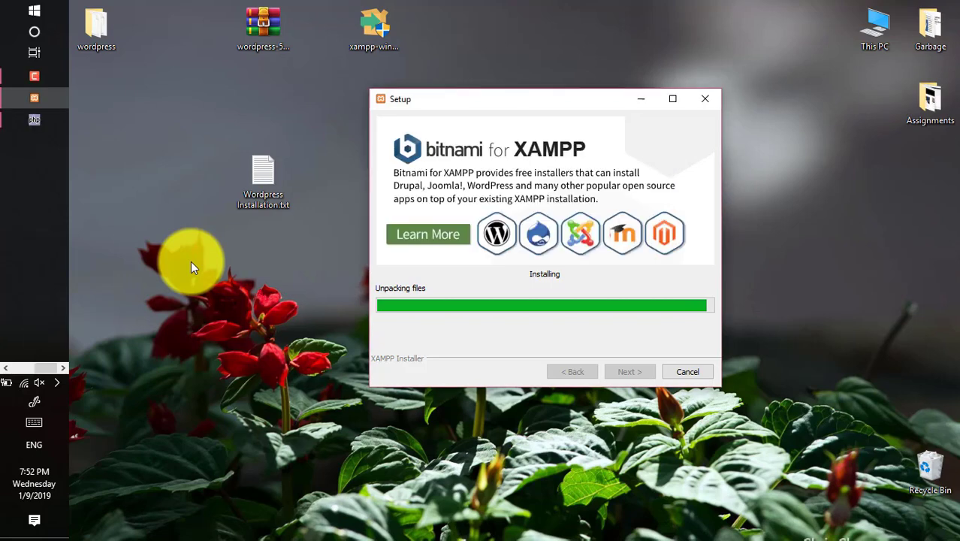
click(193, 329)
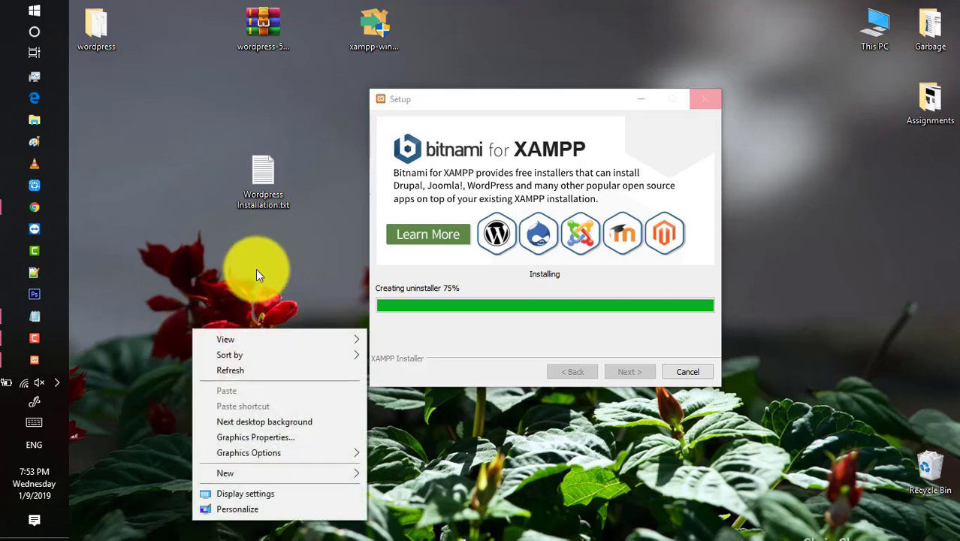
click(263, 370)
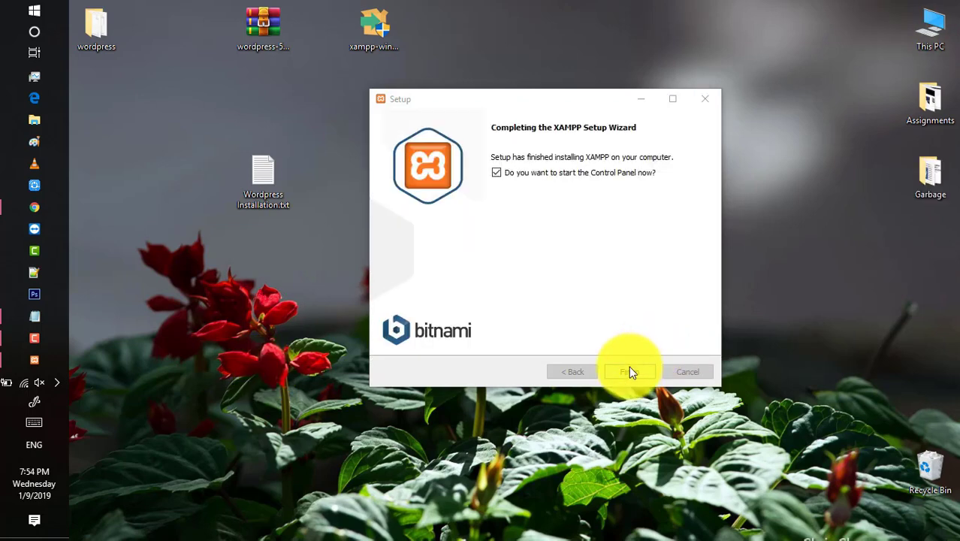
click(629, 369)
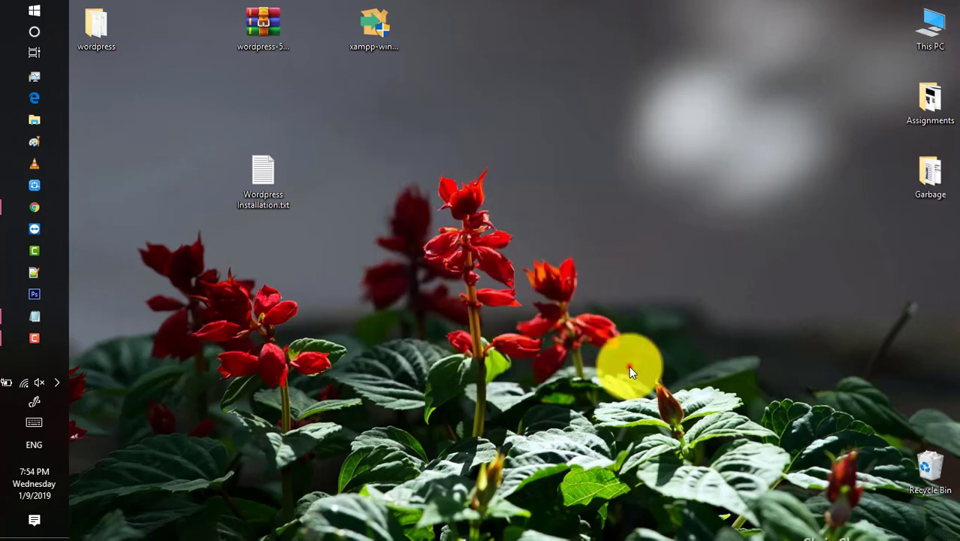
click(42, 307)
drag(110, 306, 266, 307)
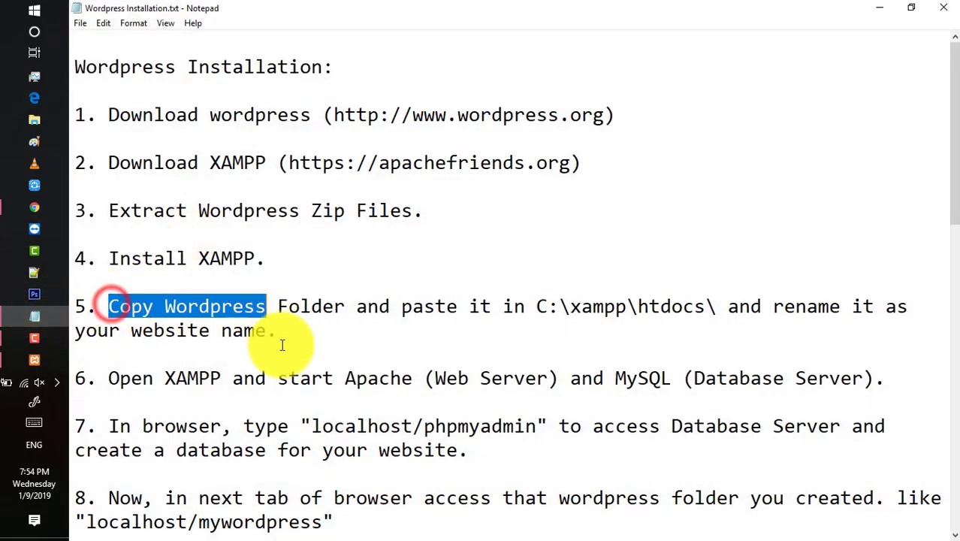
drag(282, 345, 409, 331)
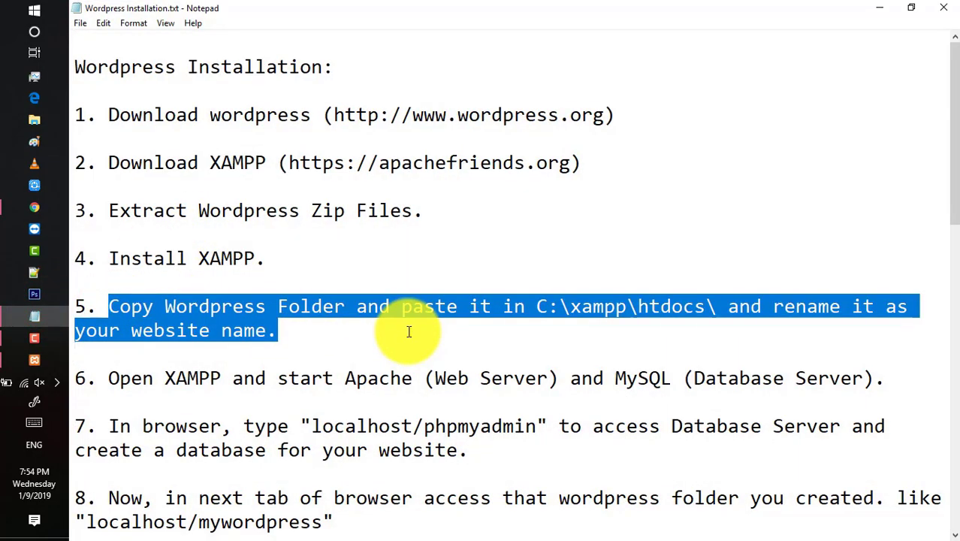
click(409, 331)
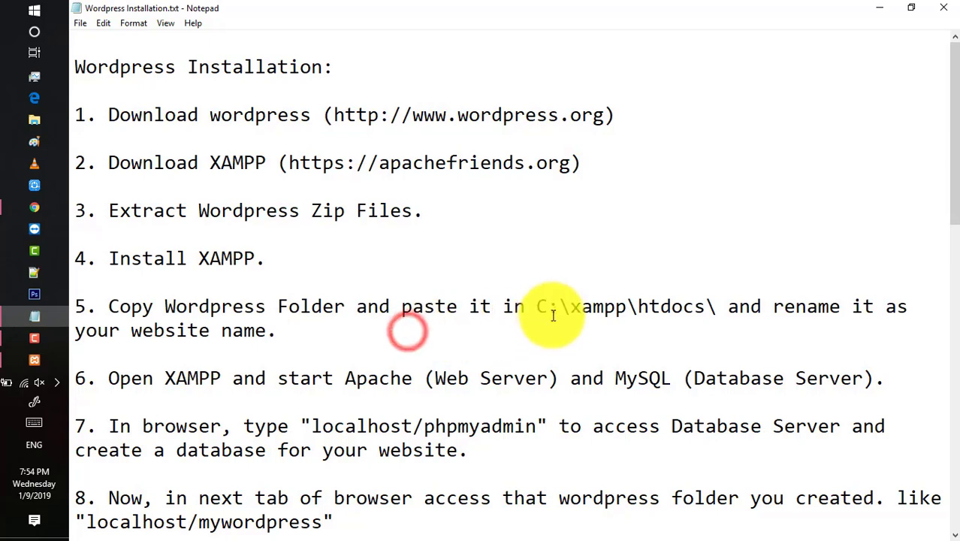
drag(536, 306, 718, 307)
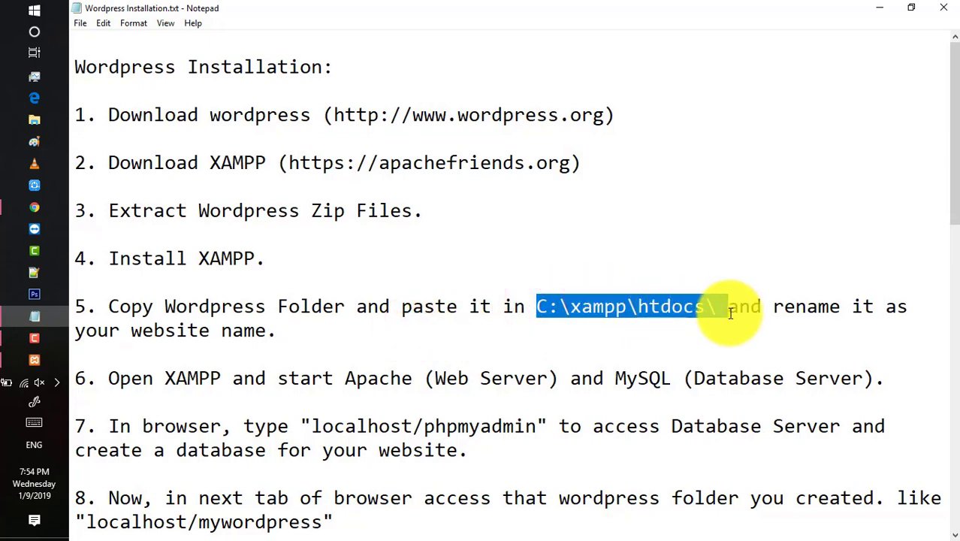
drag(108, 378, 221, 379)
drag(306, 383, 926, 379)
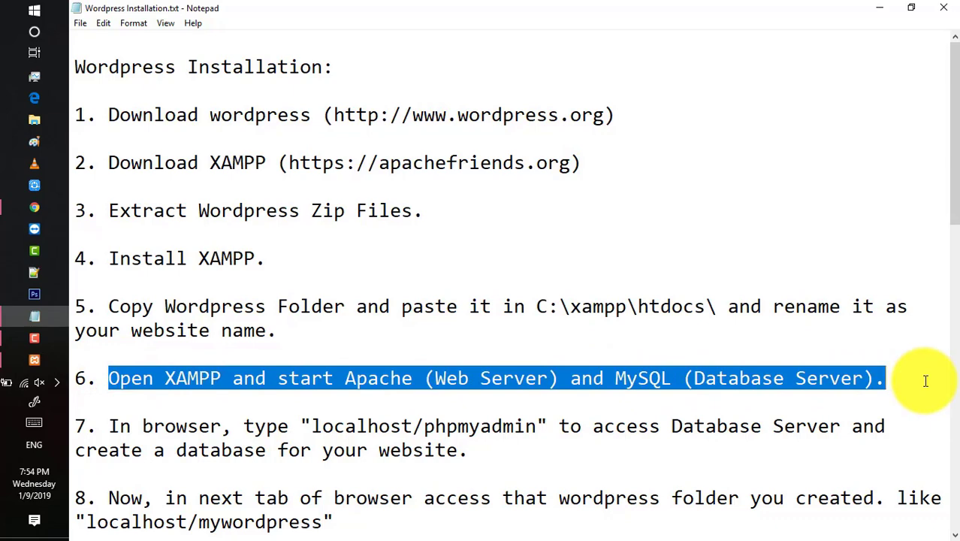
click(877, 7)
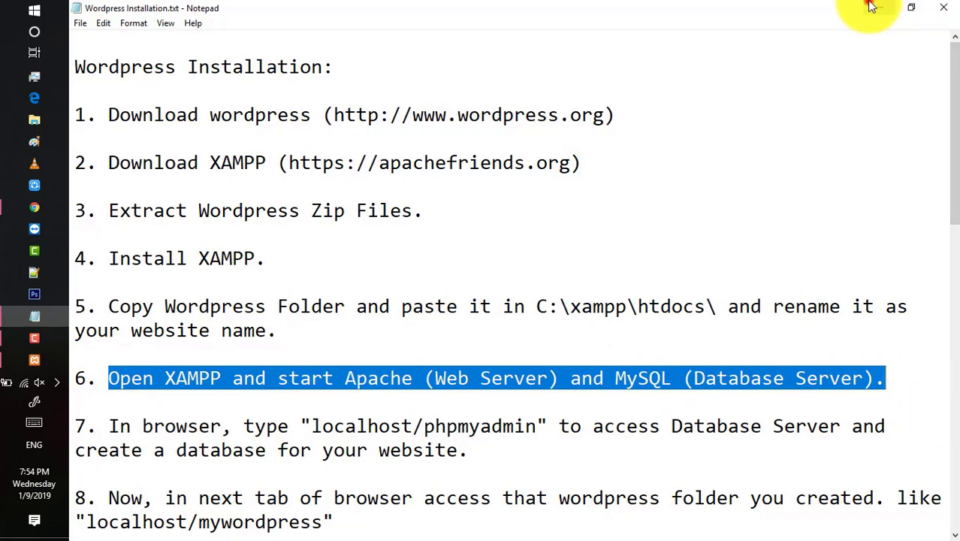
click(877, 87)
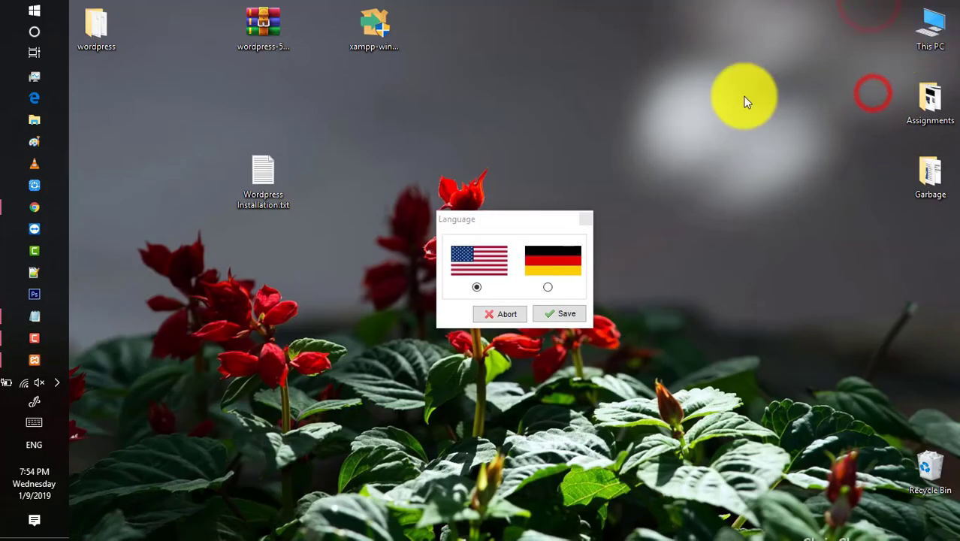
Save English (US flag) as the control panel language and open This PC.
click(540, 310)
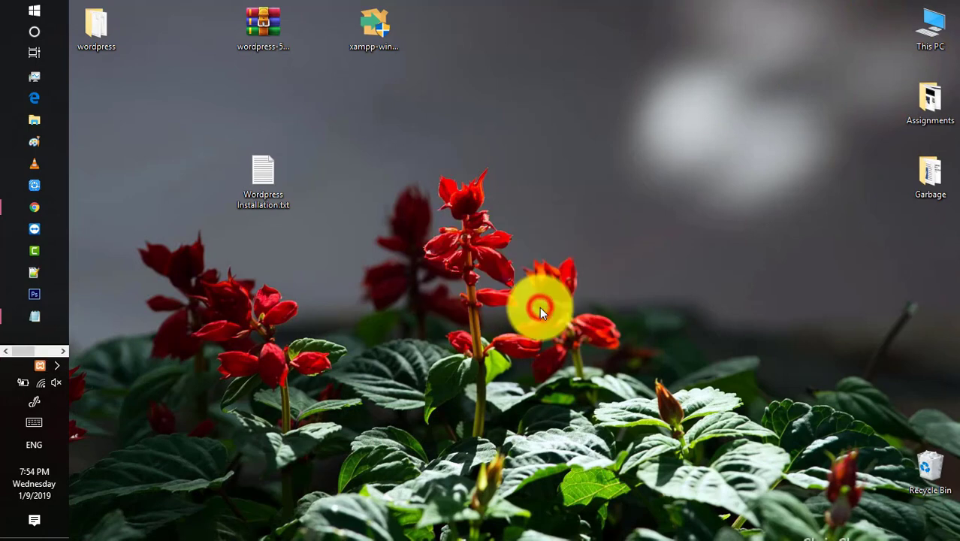
click(943, 31)
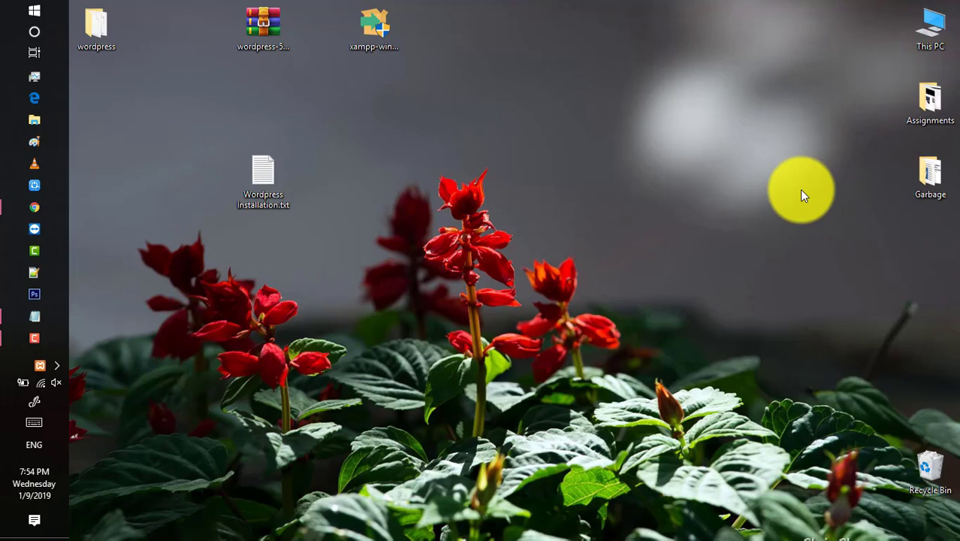
key(super+e)
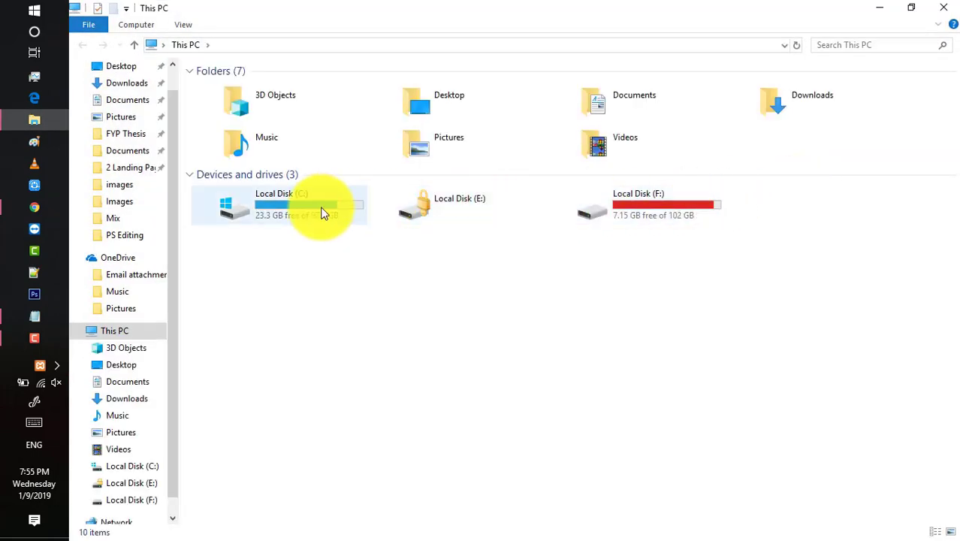
Navigate File Explorer to C:\xampp\htdocs, then minimize it.
double_click(321, 213)
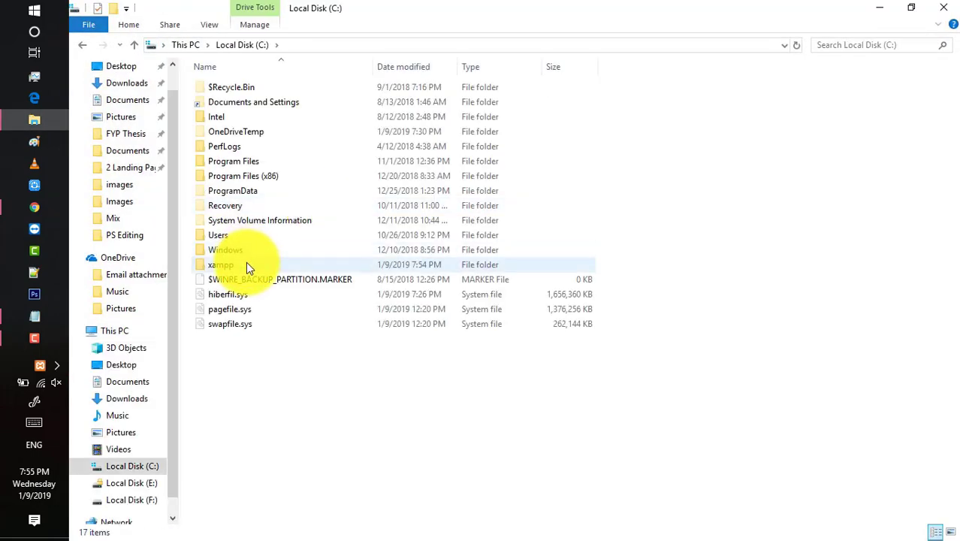
double_click(248, 265)
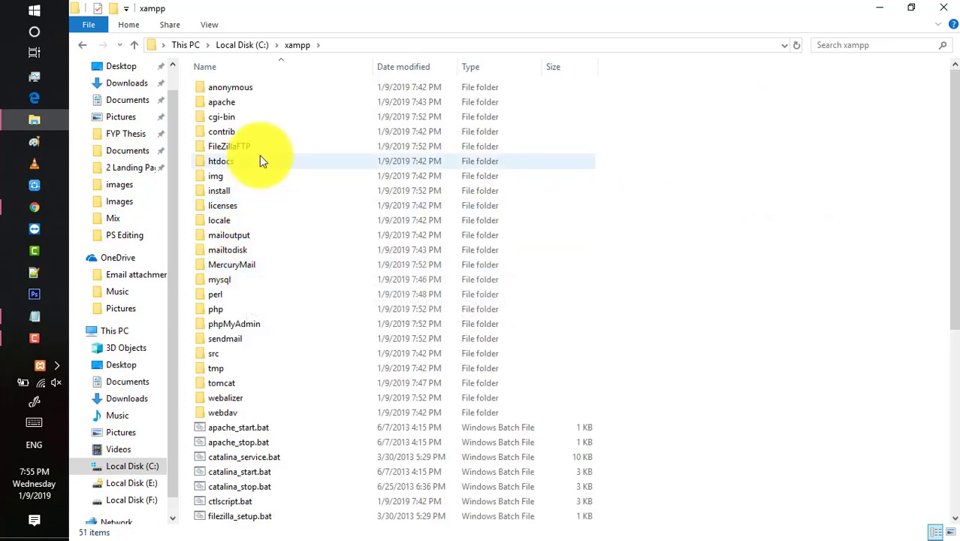
double_click(260, 155)
click(251, 258)
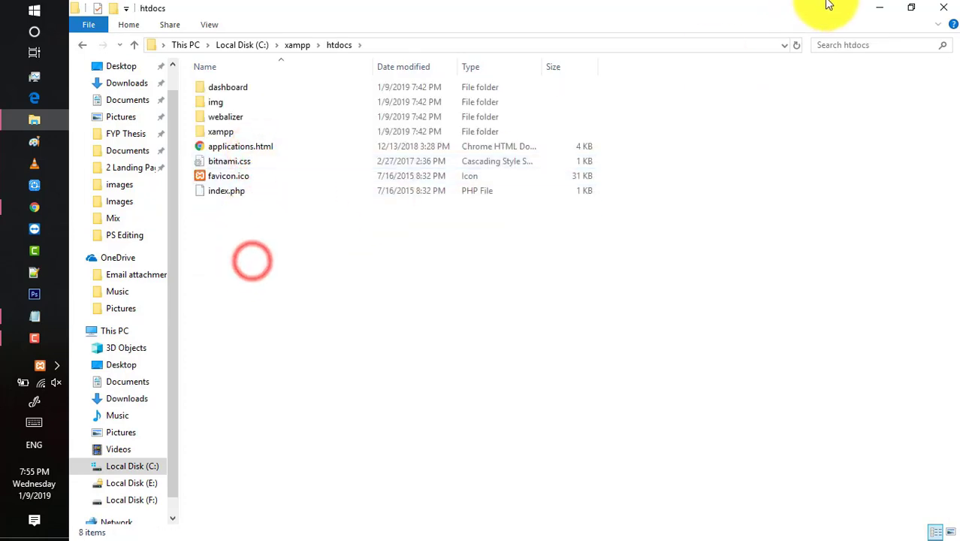
click(882, 7)
click(778, 109)
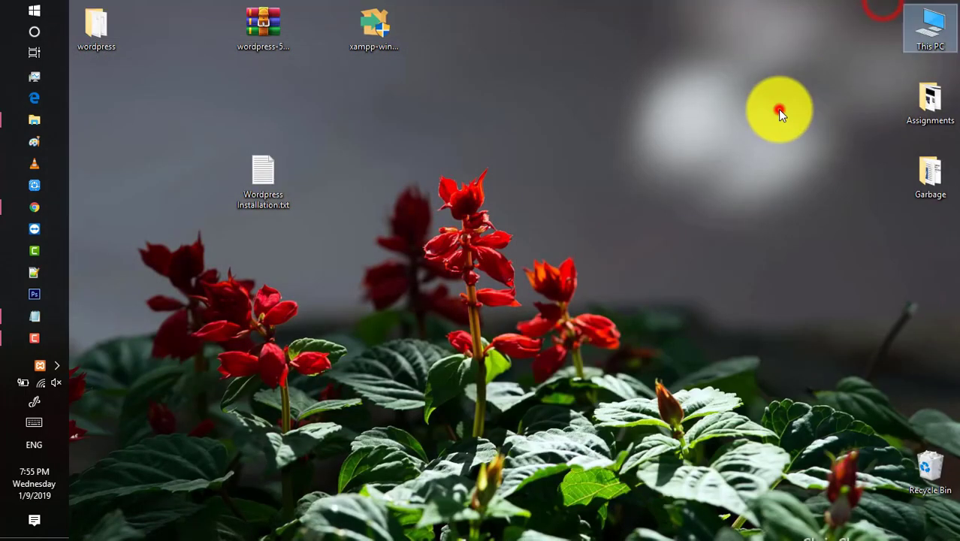
Copy the desktop wordpress folder and paste it into C:\xampp\htdocs.
right_click(104, 34)
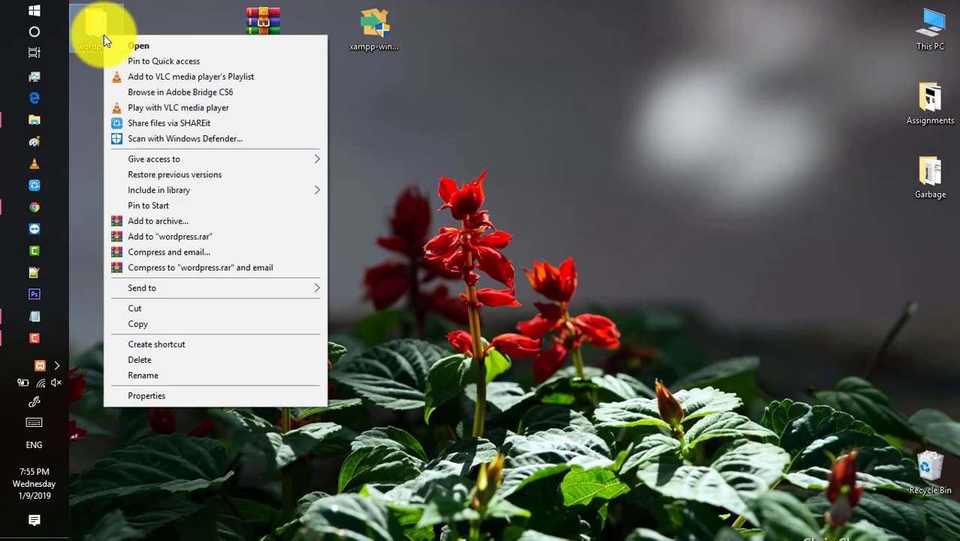
click(149, 324)
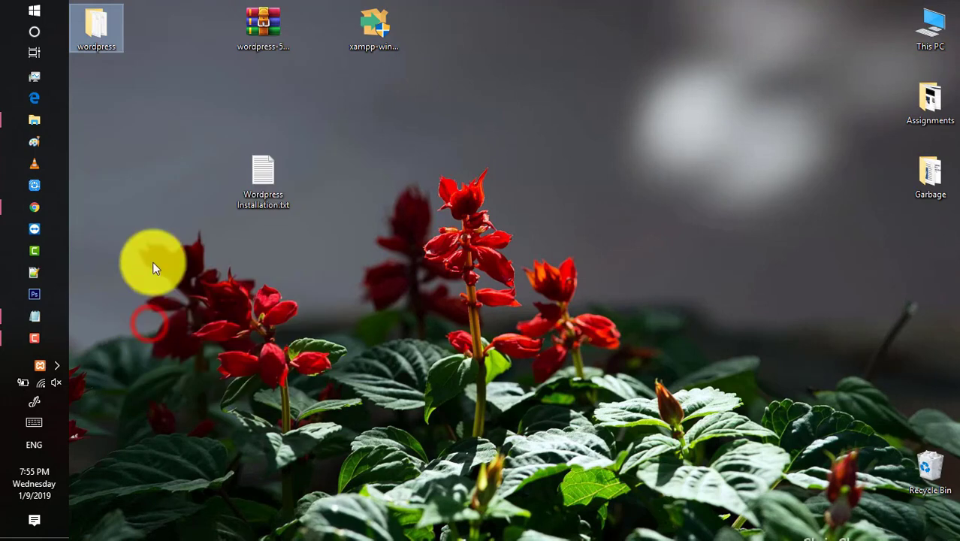
click(51, 117)
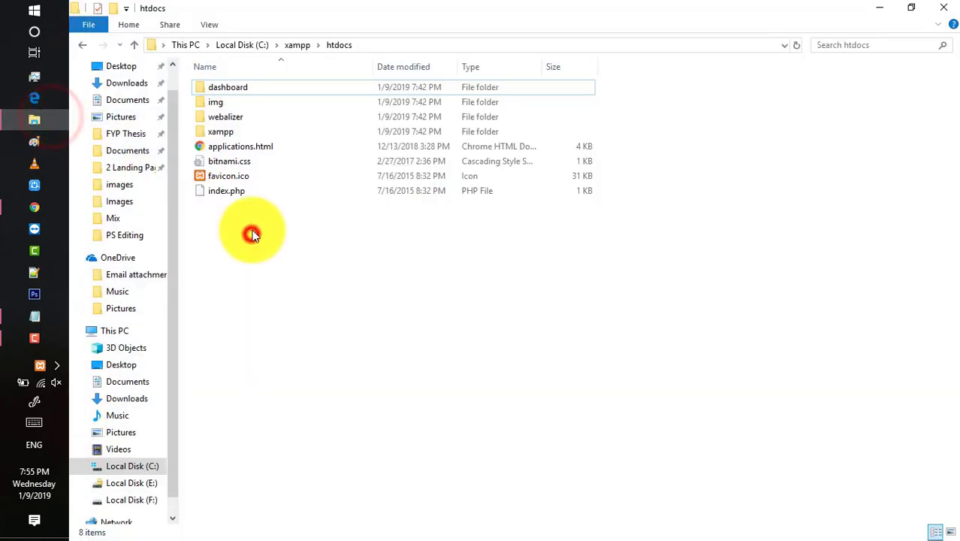
right_click(253, 215)
click(328, 310)
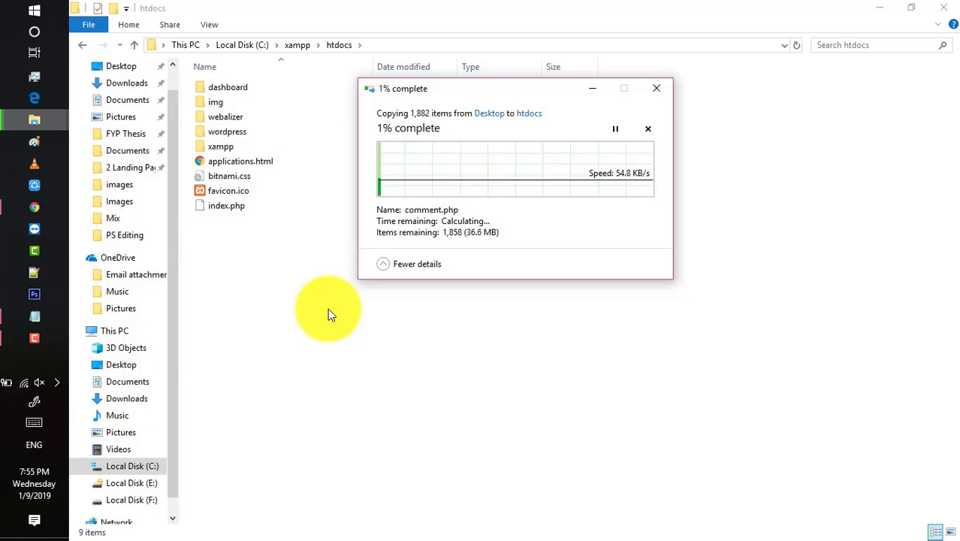
click(889, 6)
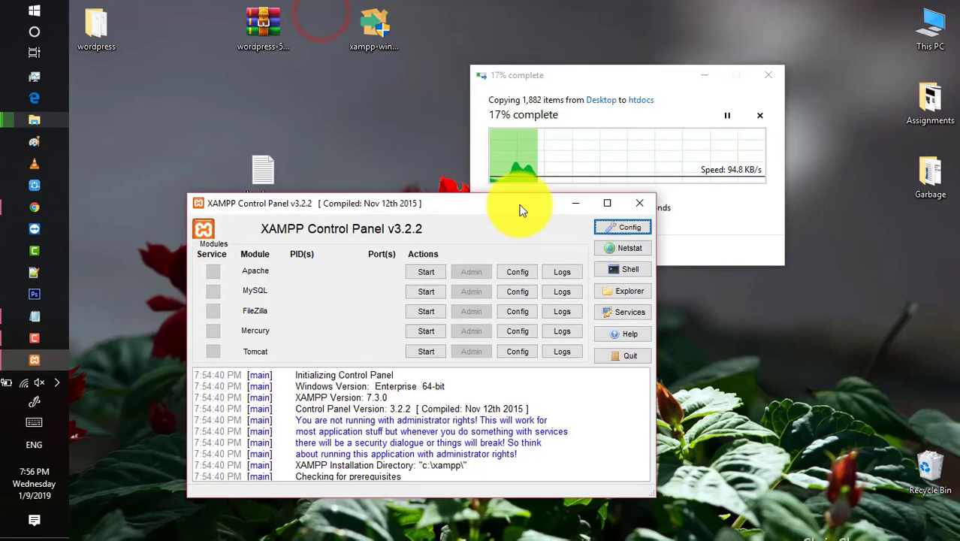
Start Apache and MySQL in the XAMPP Control Panel, allowing MySQL through the firewall.
drag(521, 204, 658, 200)
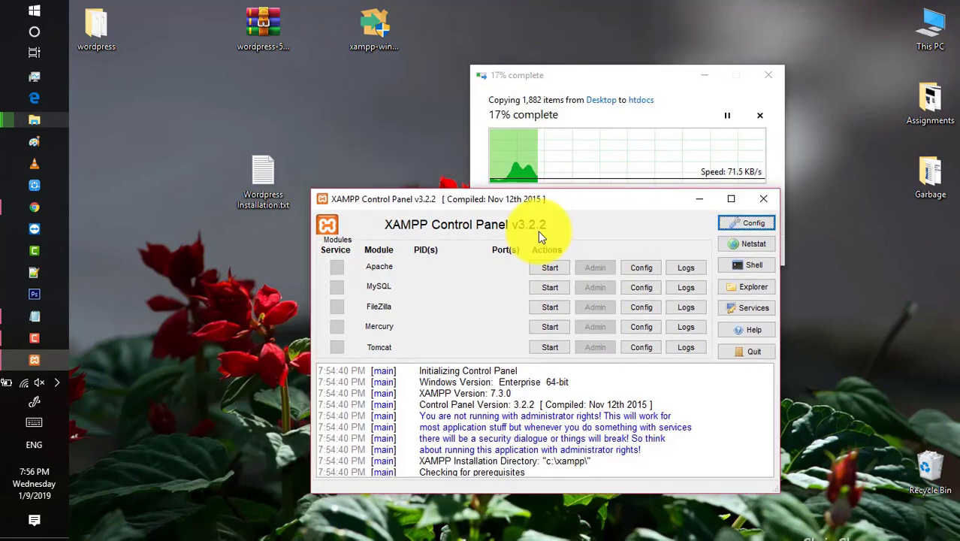
click(548, 269)
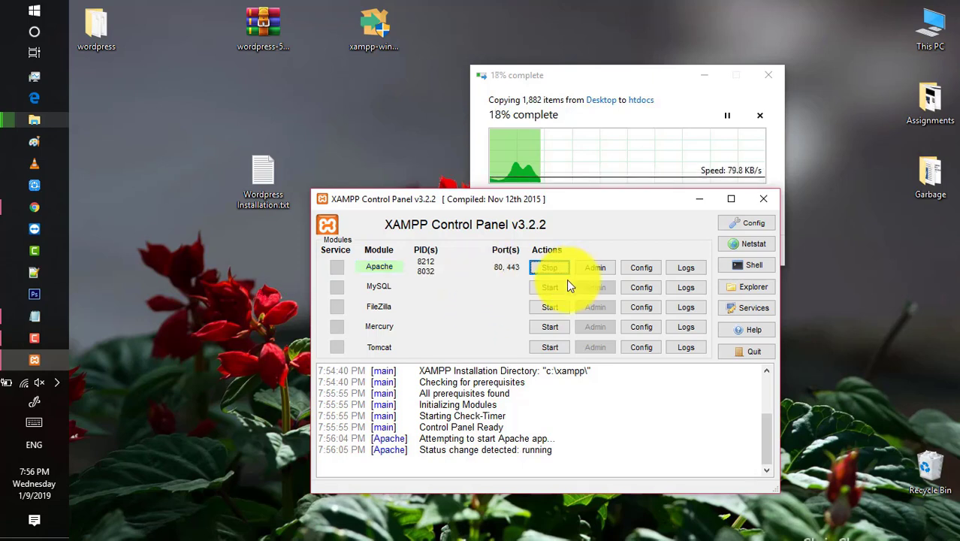
click(551, 288)
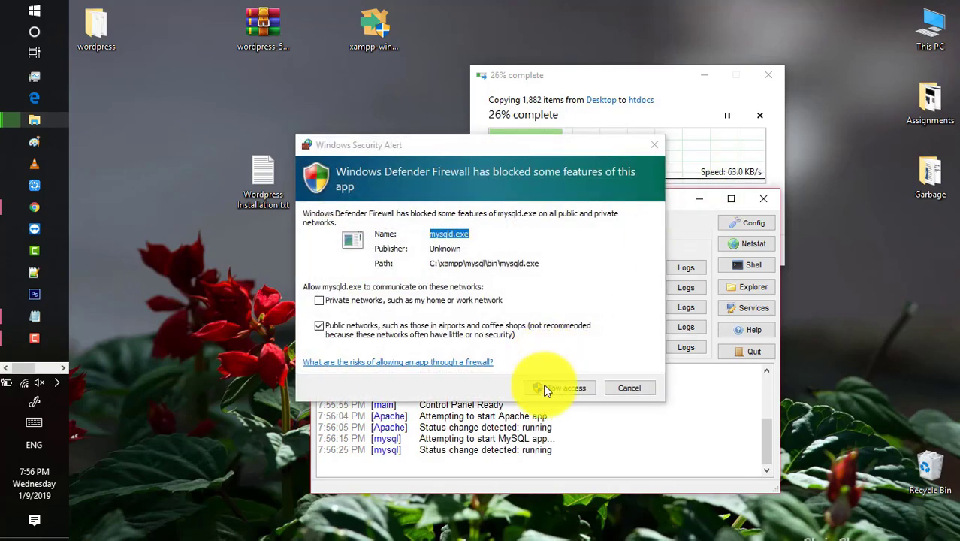
click(547, 388)
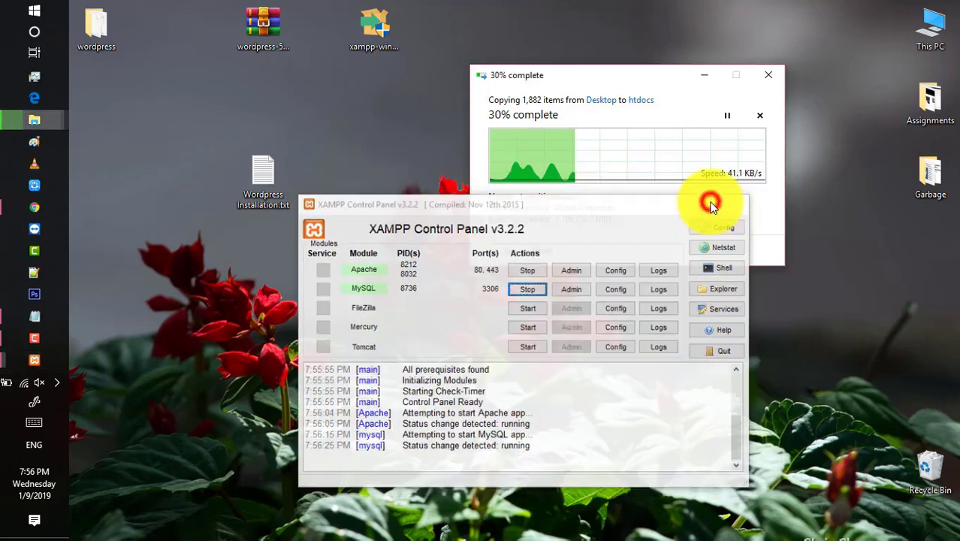
click(711, 207)
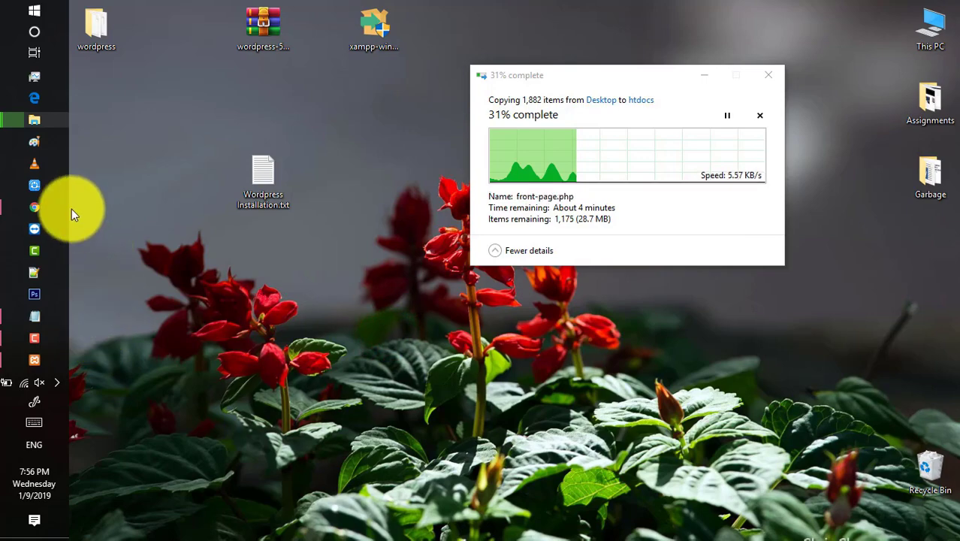
Copy the localhost/phpmyadmin address from line 7 of the Notepad installation notes.
click(35, 317)
scroll(112, 369, down, 3)
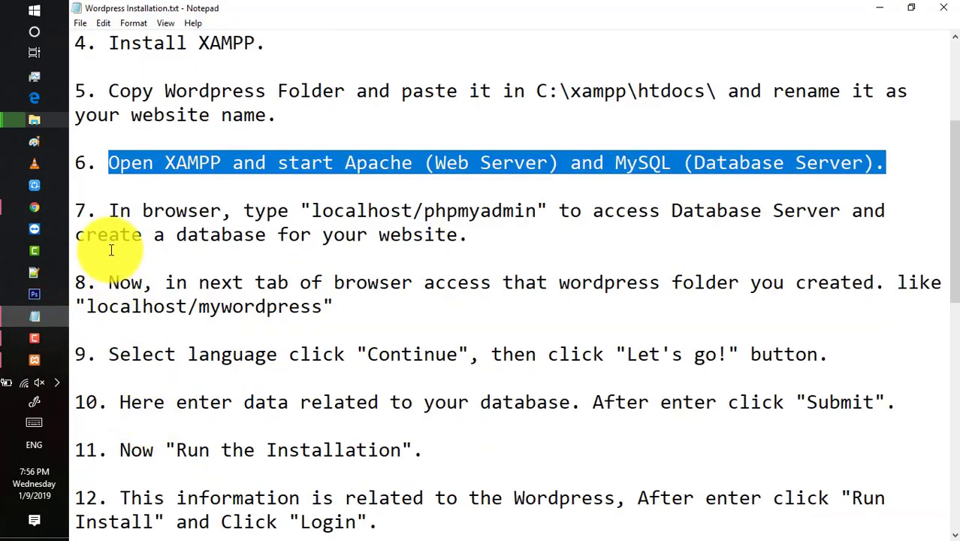
click(309, 210)
drag(309, 211, 537, 211)
right_click(439, 210)
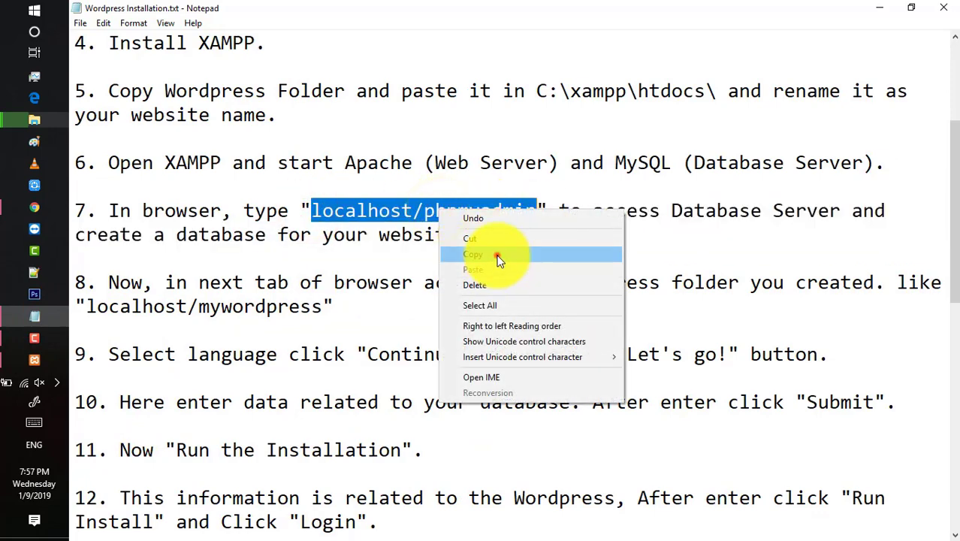
click(498, 252)
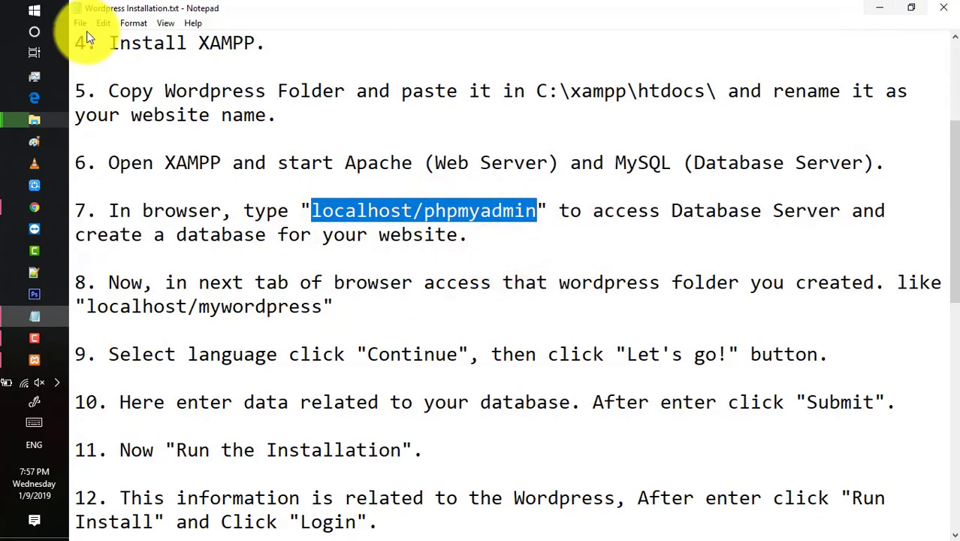
click(42, 212)
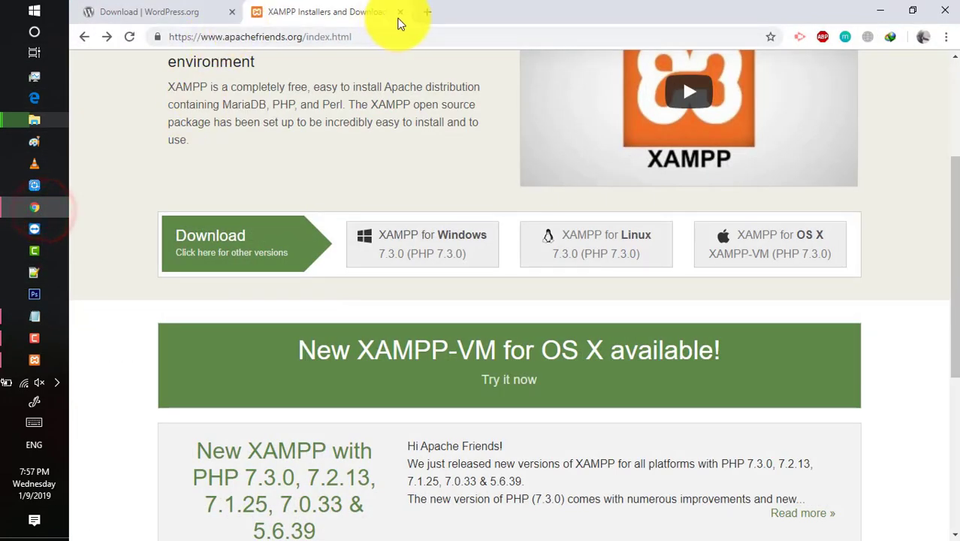
Load localhost/phpmyadmin in a new Chrome tab and close the WordPress and XAMPP tabs.
click(426, 12)
right_click(365, 35)
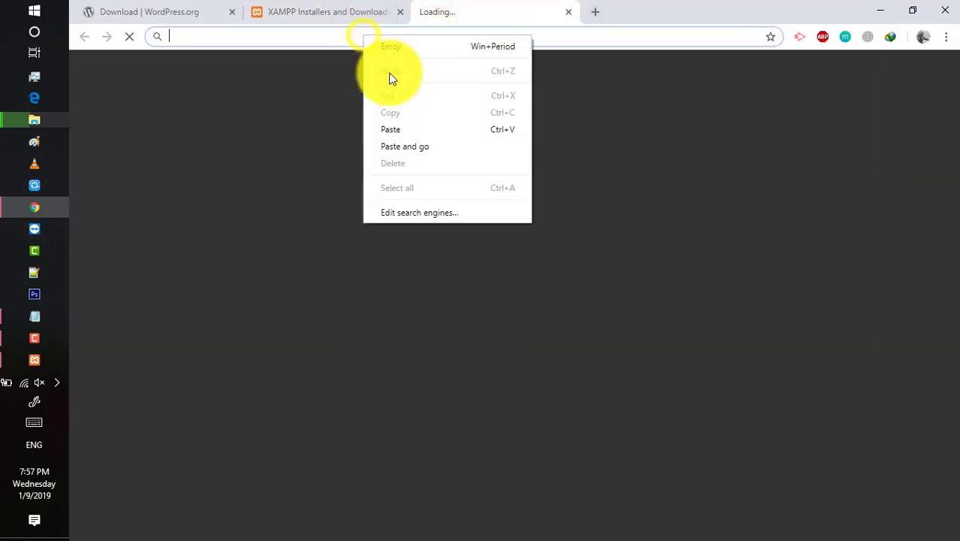
click(403, 130)
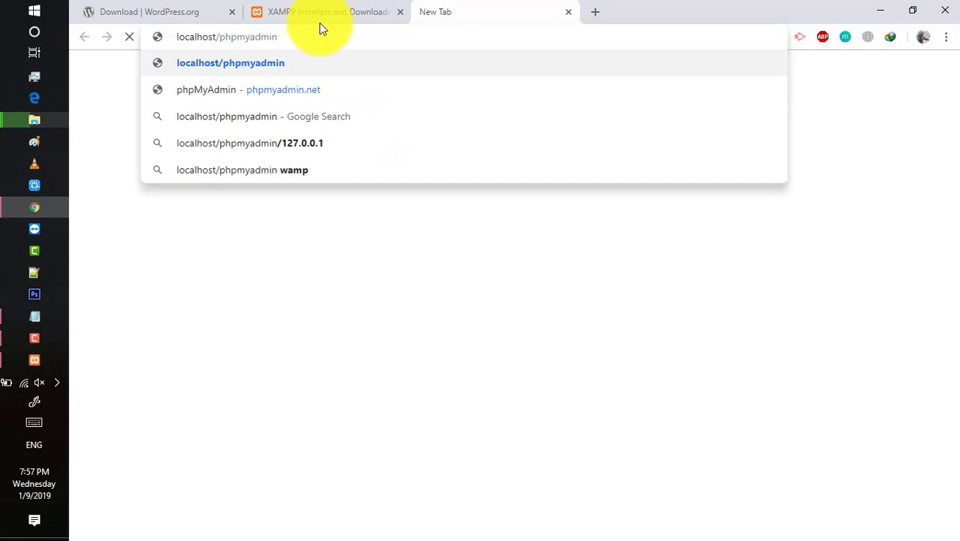
key(Return)
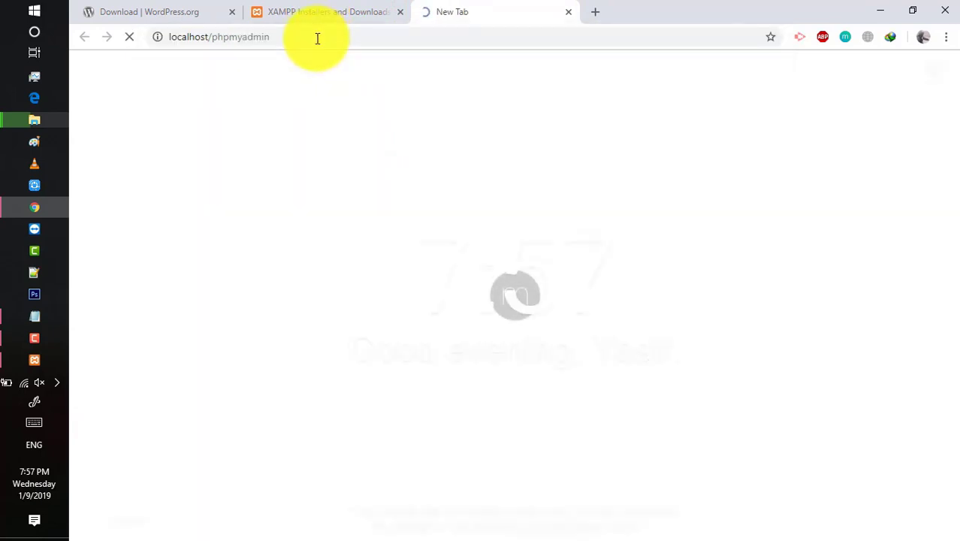
click(232, 12)
click(231, 12)
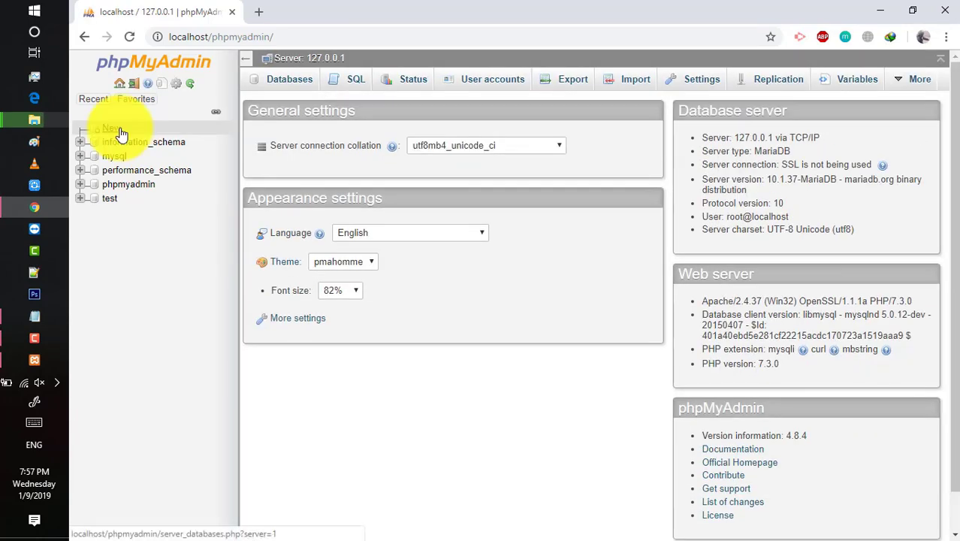
Create the my_db database in phpMyAdmin, keeping the default collation.
click(120, 133)
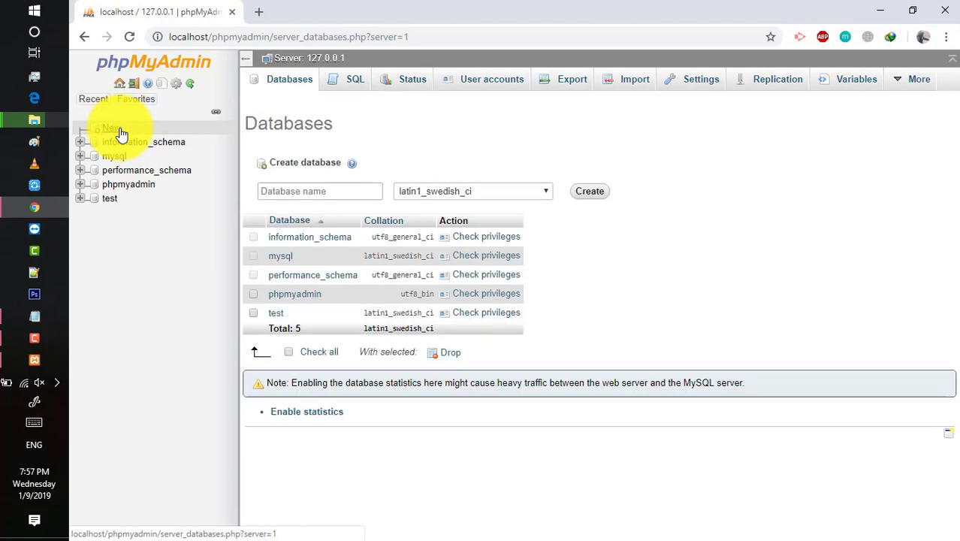
click(344, 193)
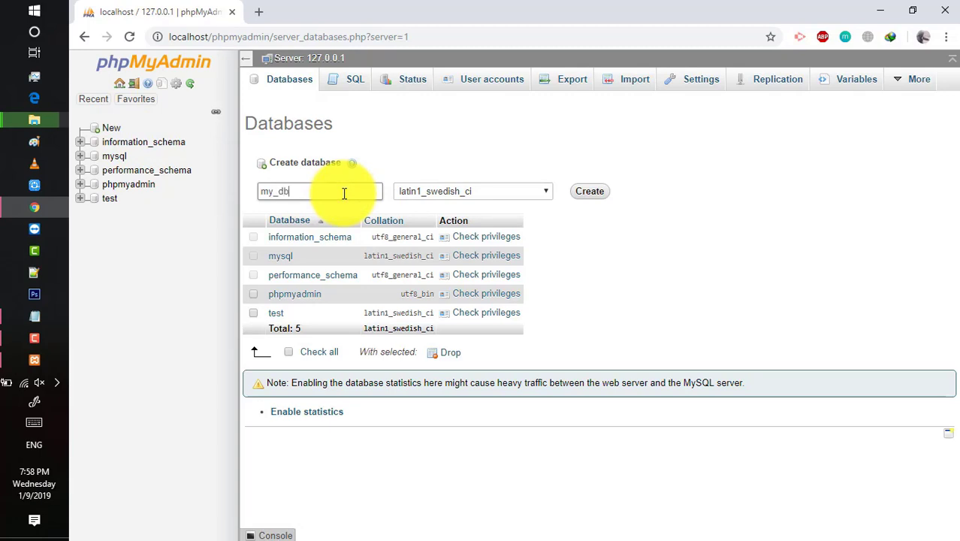
click(548, 192)
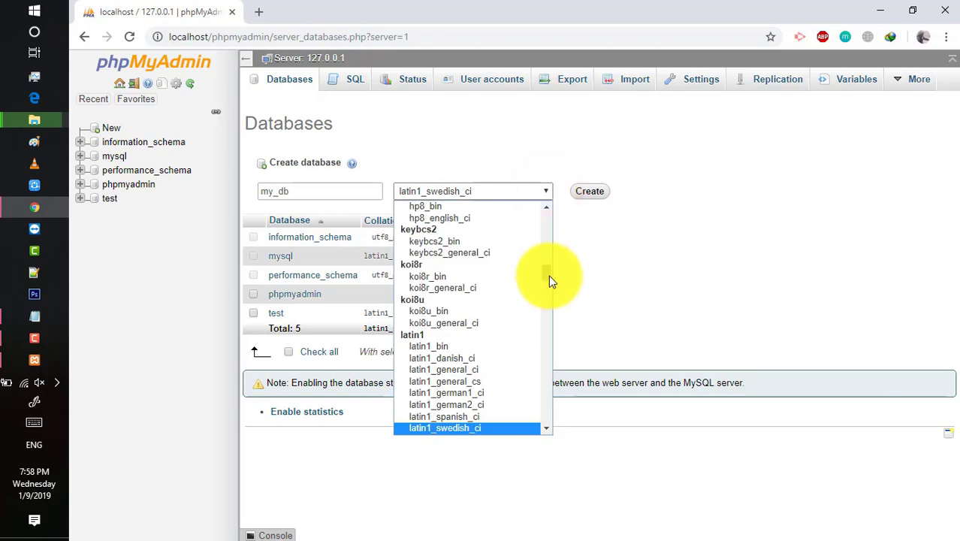
drag(548, 275, 546, 214)
click(422, 206)
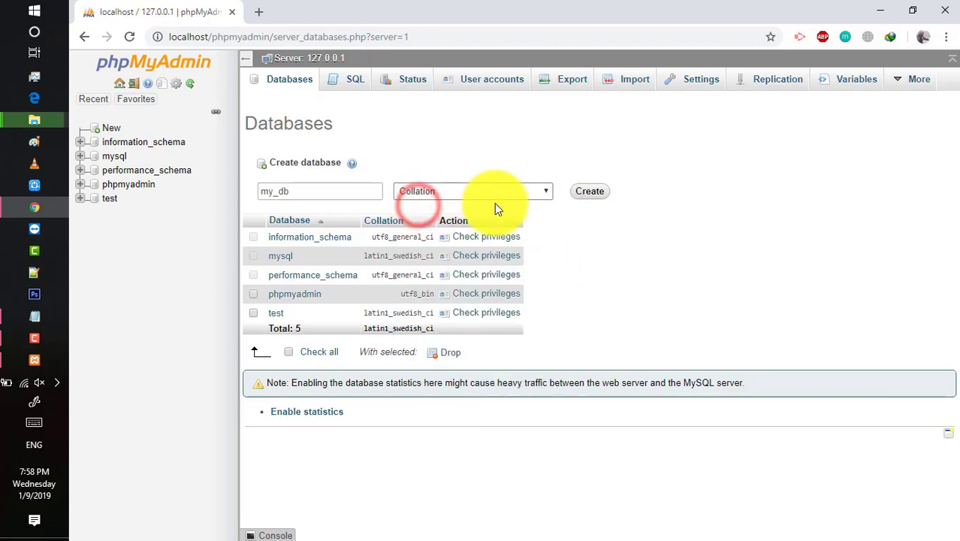
click(597, 193)
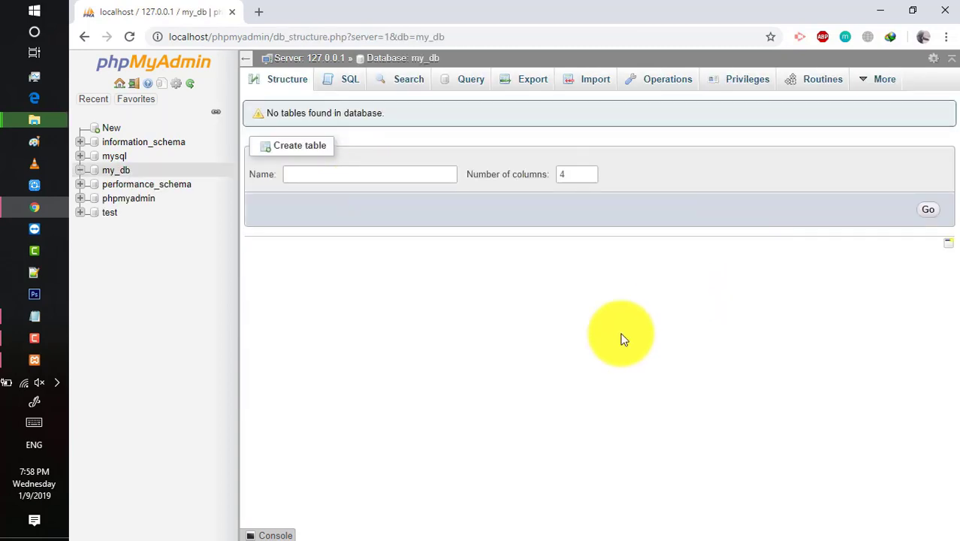
click(261, 15)
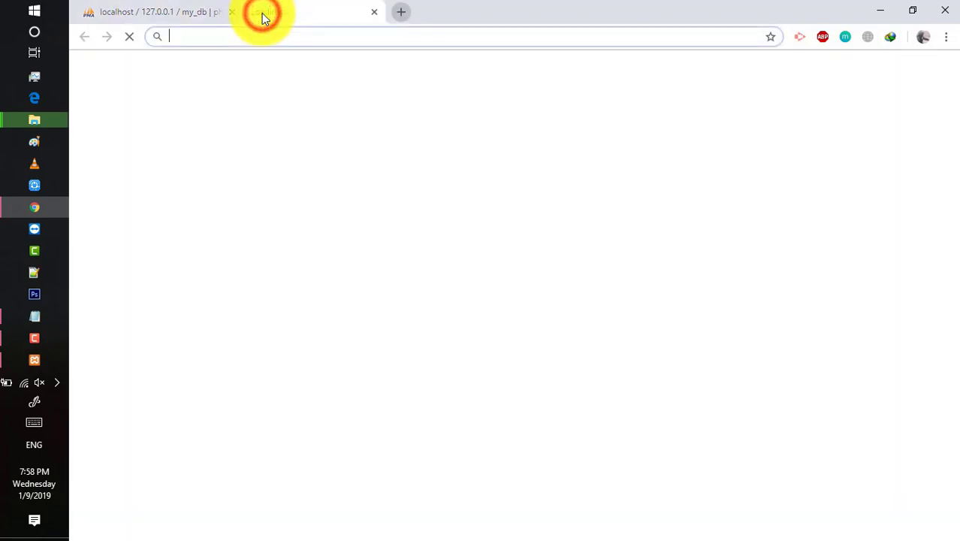
Bring the htdocs File Explorer window forward and check that the wordpress folder copy finished.
mouse_move(34, 121)
click(165, 92)
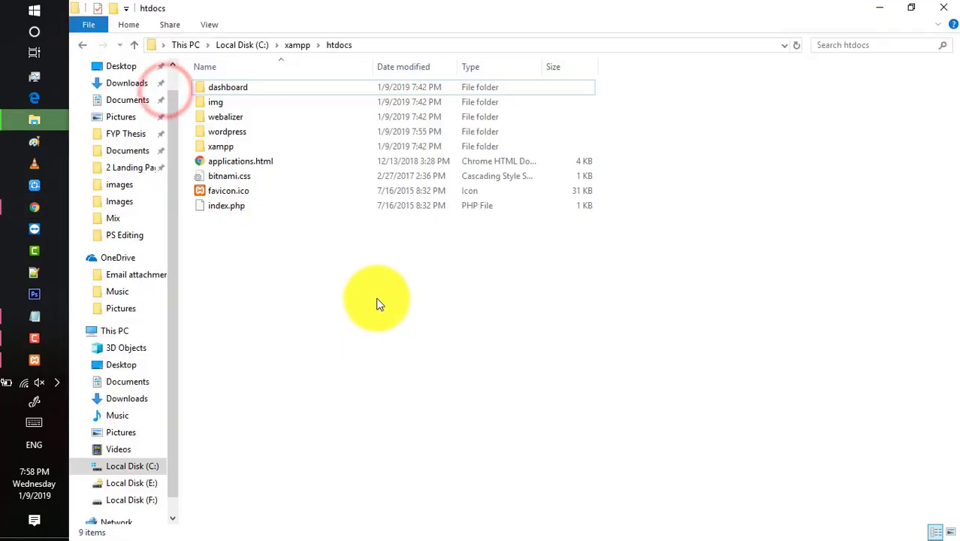
click(126, 189)
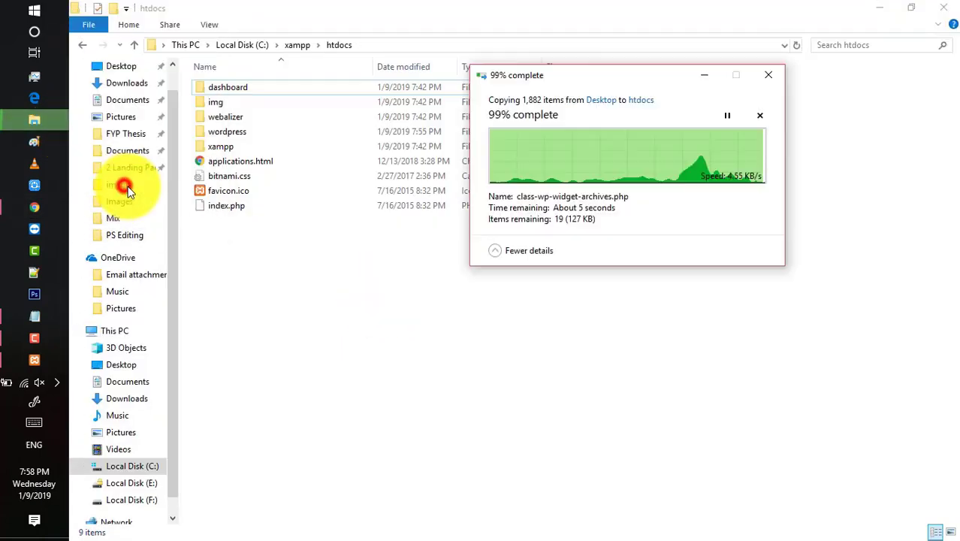
click(750, 295)
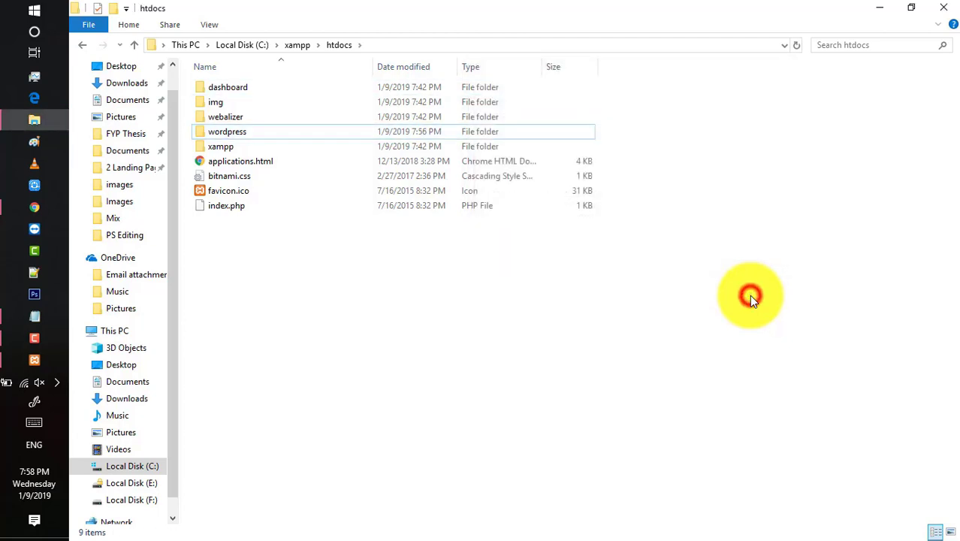
click(666, 284)
Rename the wordpress folder in htdocs to mywordpress.
right_click(213, 133)
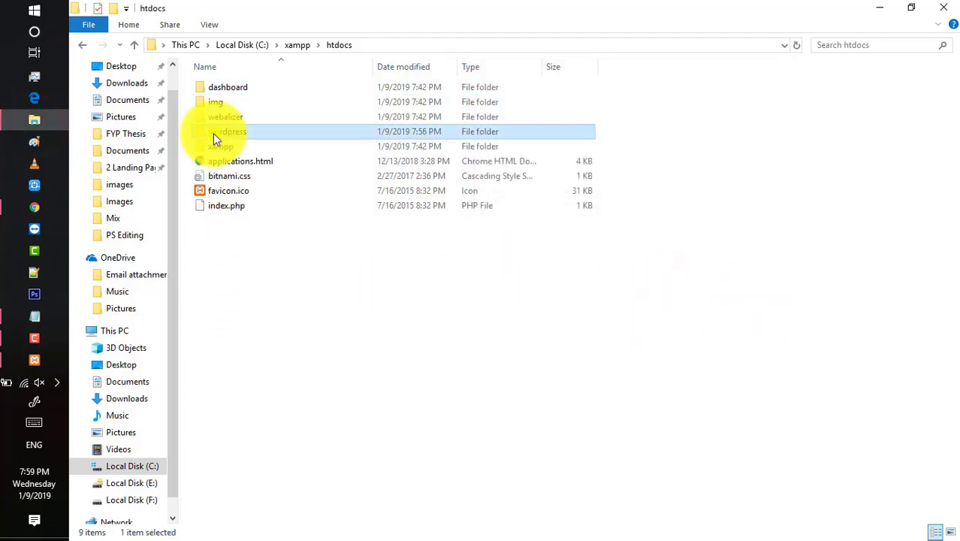
click(265, 489)
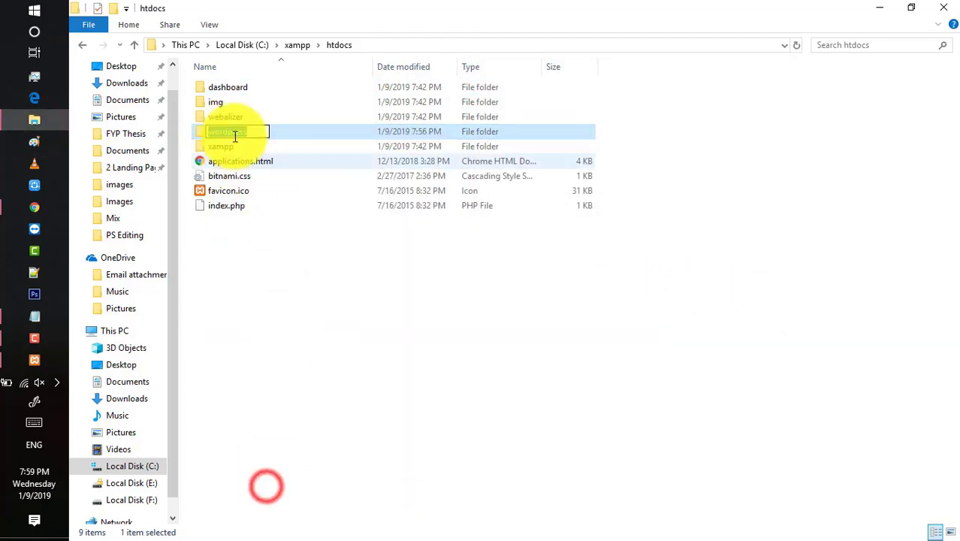
click(216, 131)
key(Home)
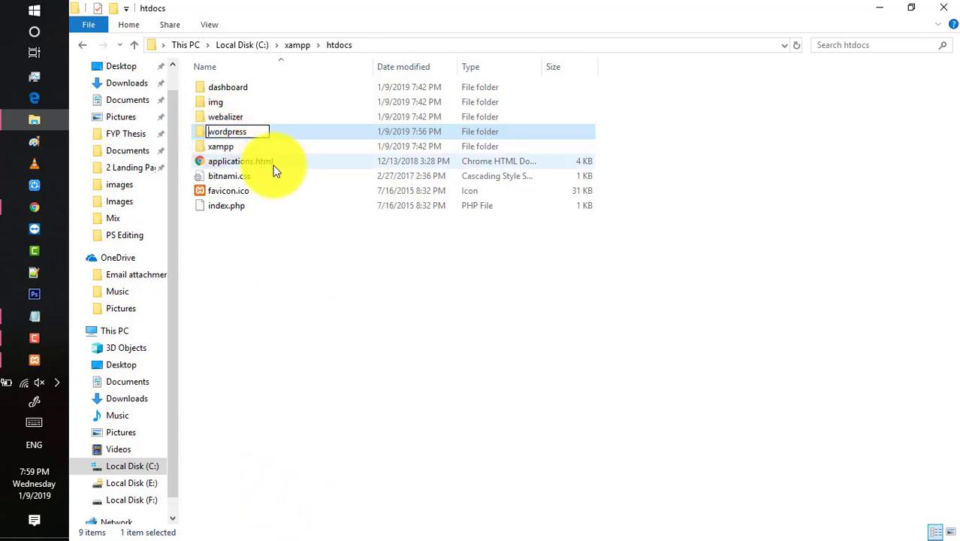
click(244, 270)
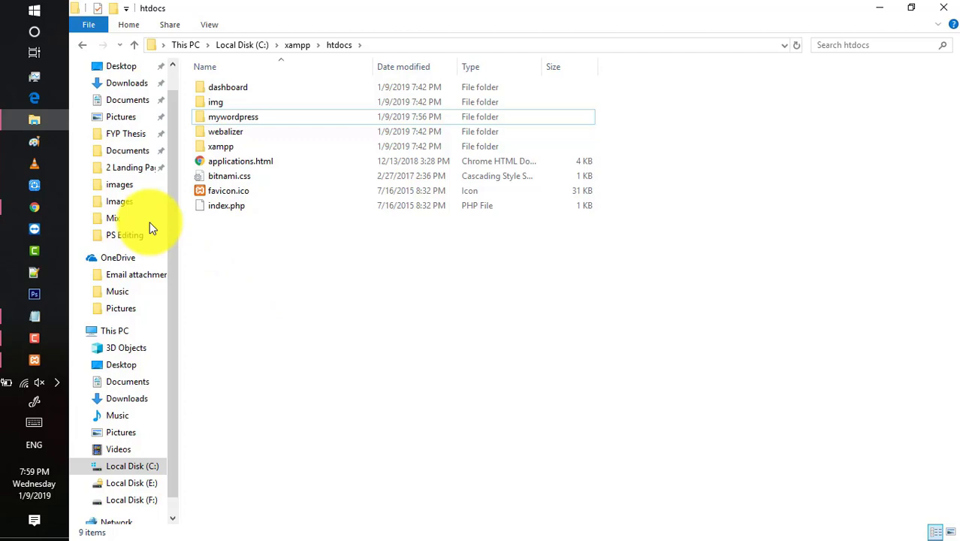
Copy localhost/mywordpress from step 8 of the Notepad notes and return to Chrome.
click(35, 207)
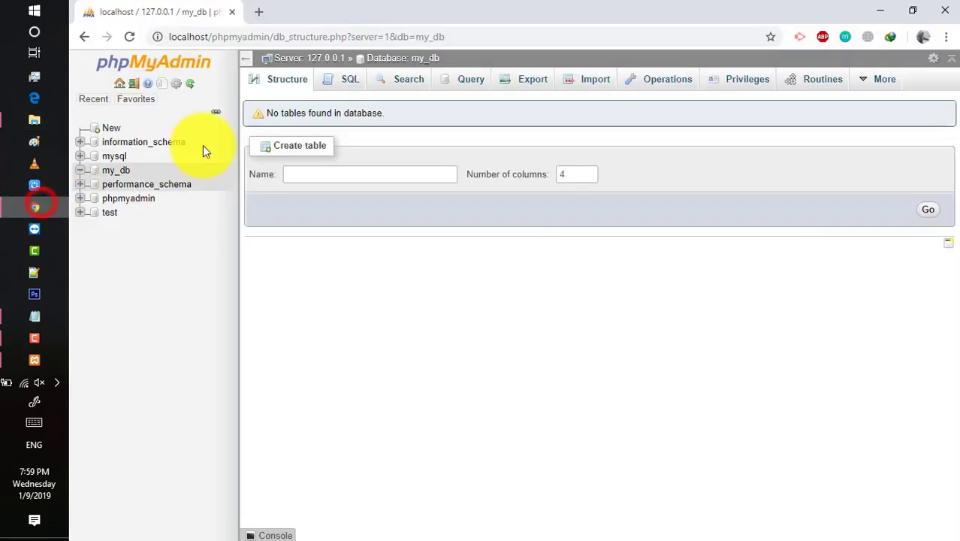
click(35, 316)
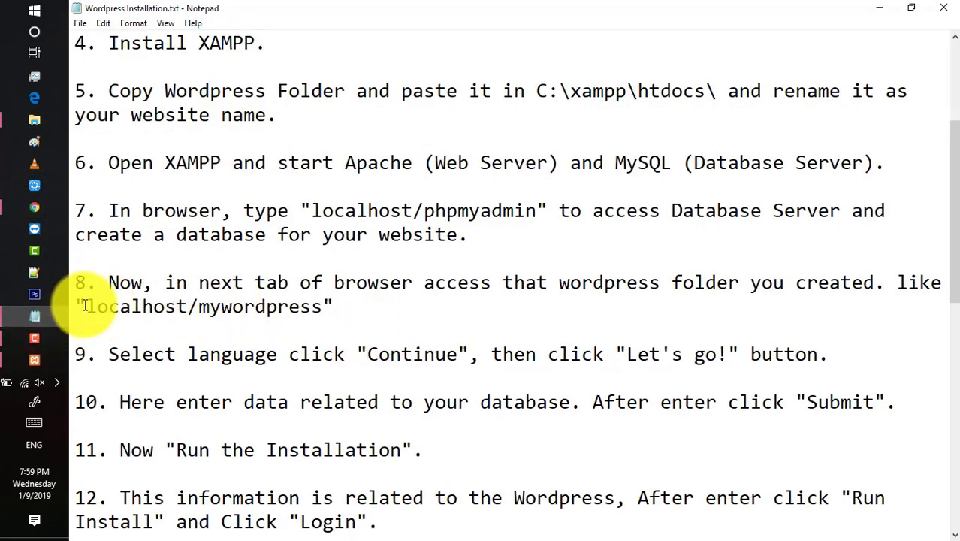
drag(85, 306, 319, 313)
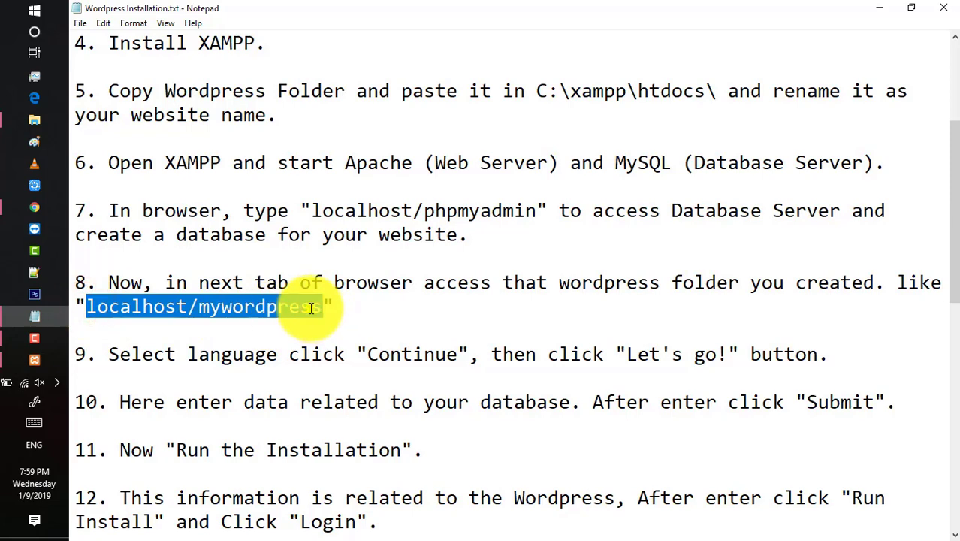
right_click(311, 308)
click(349, 356)
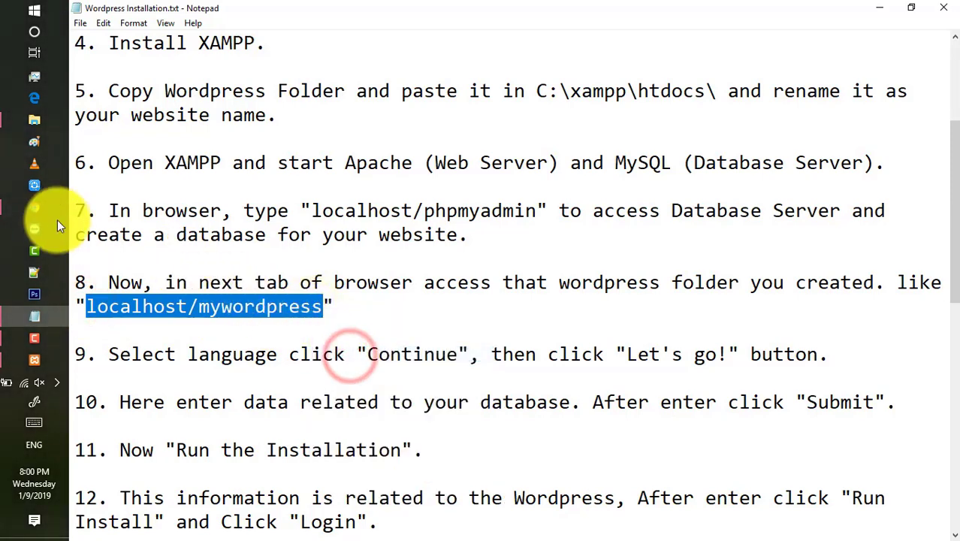
click(34, 207)
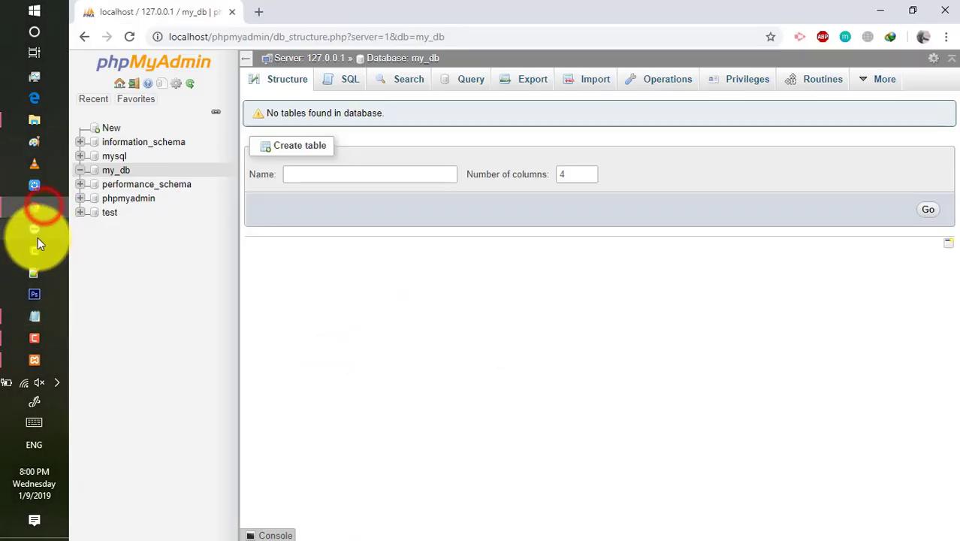
Paste localhost/mywordpress into a new tab and load the WordPress setup configuration page.
click(262, 13)
right_click(299, 36)
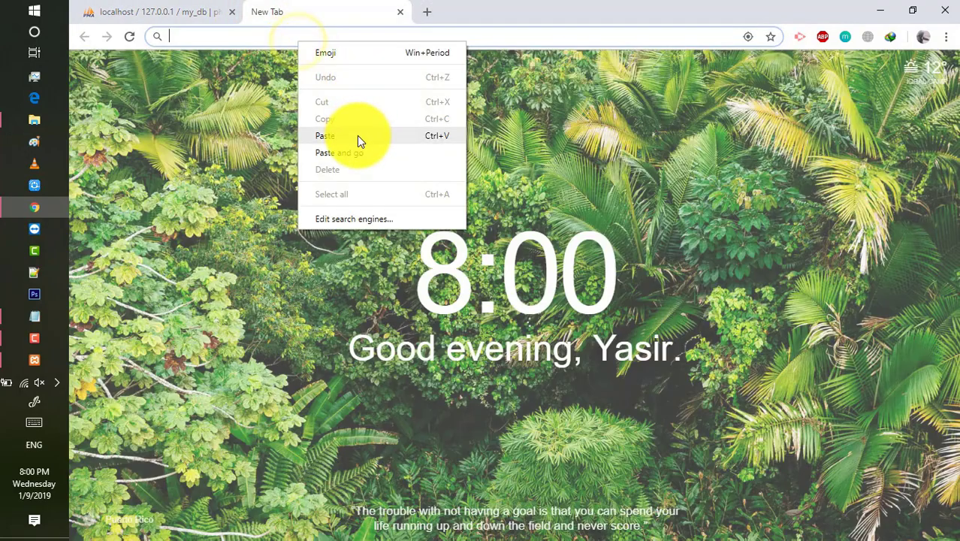
click(356, 135)
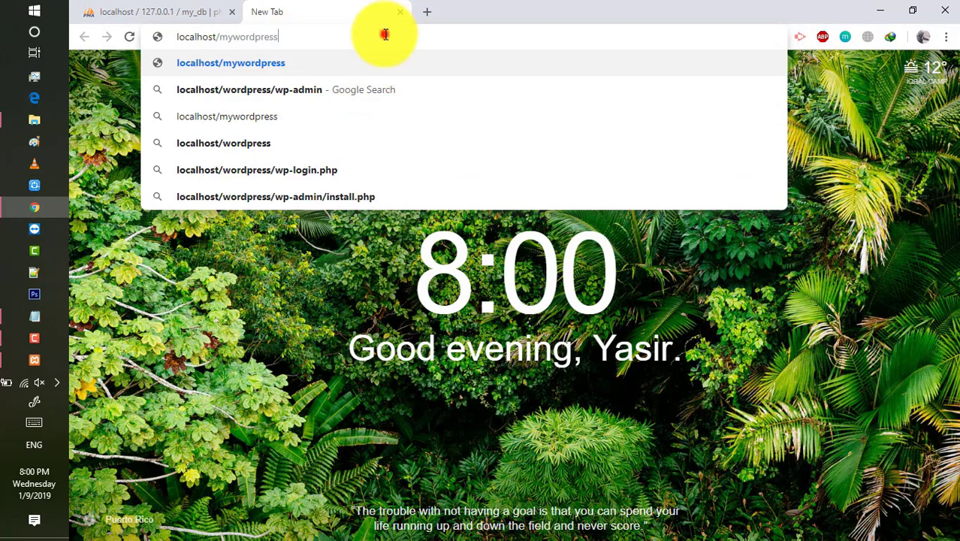
key(Return)
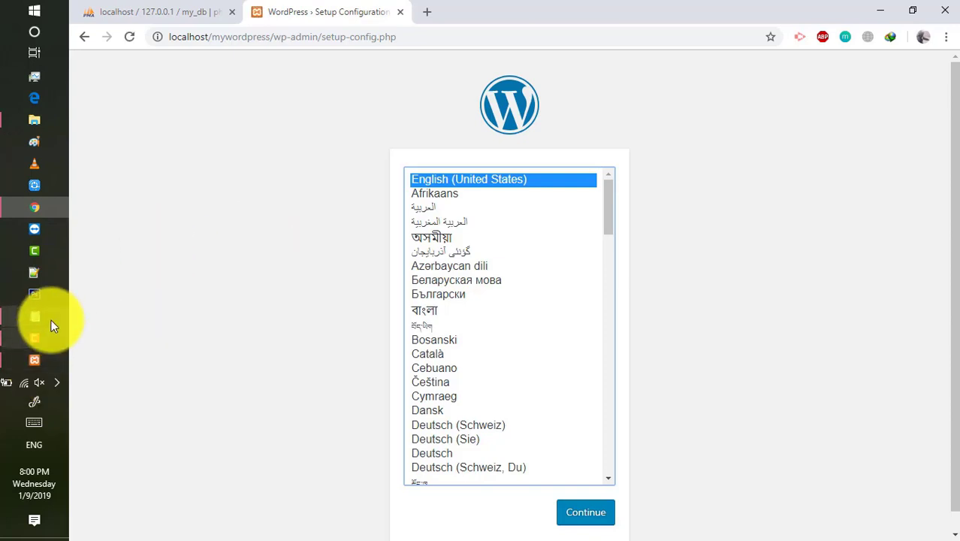
Read through steps 9 to 11 in the Notepad installation notes.
click(51, 320)
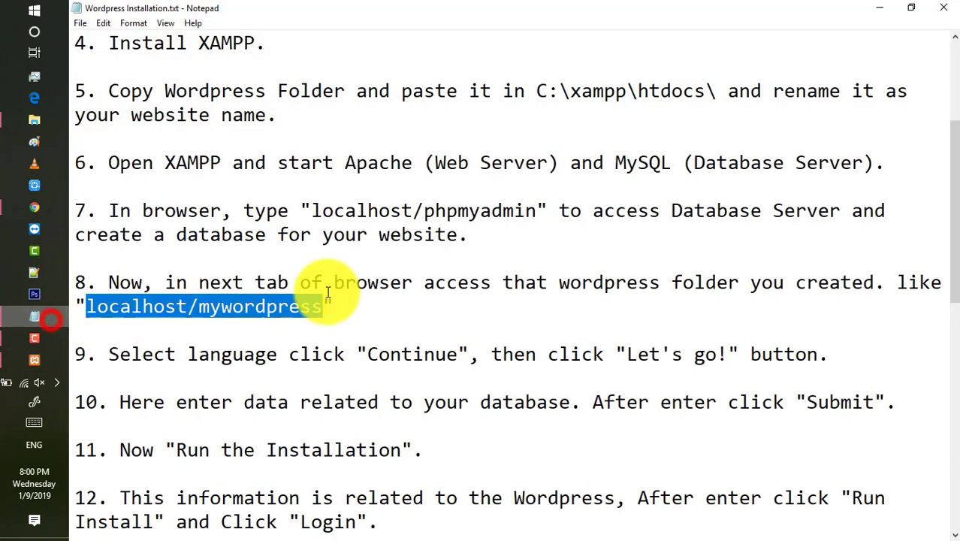
drag(109, 354, 829, 351)
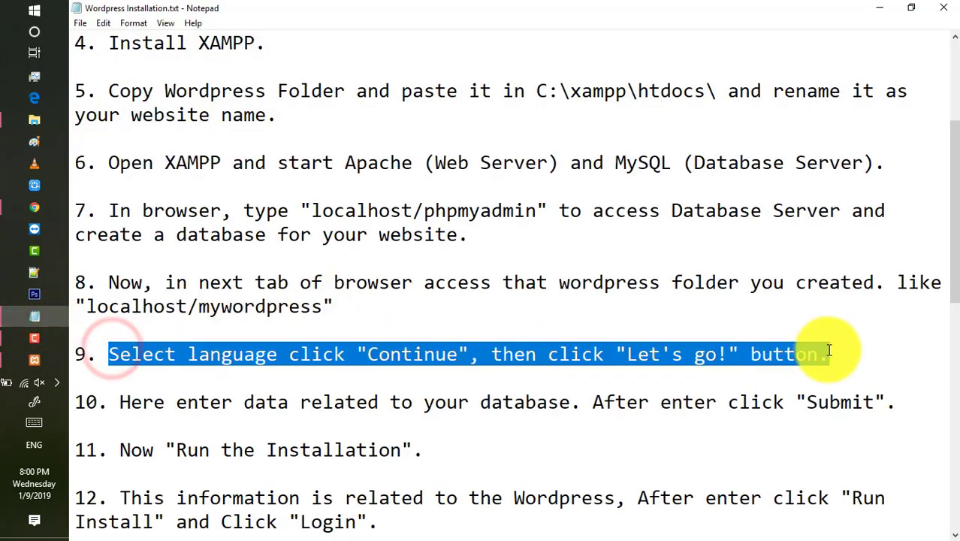
drag(121, 402, 897, 397)
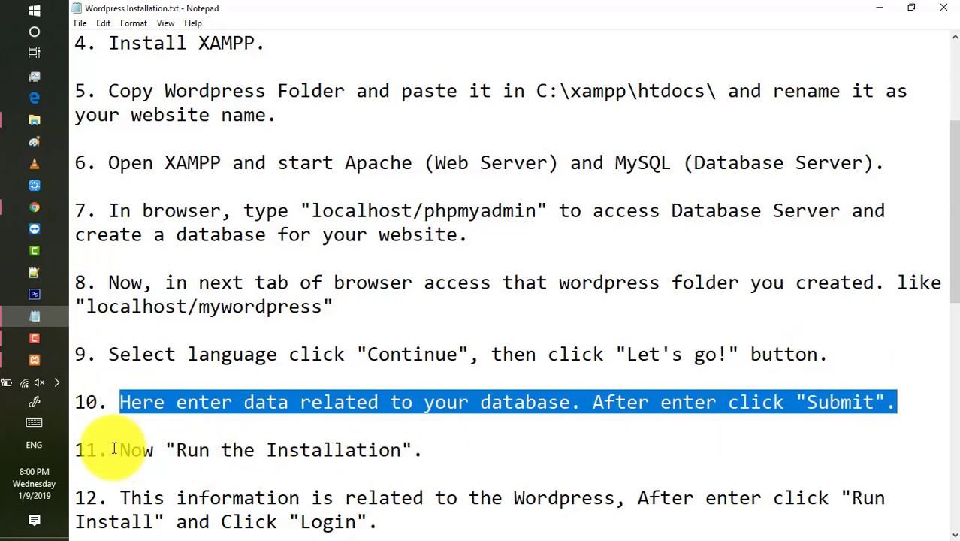
drag(118, 451, 557, 444)
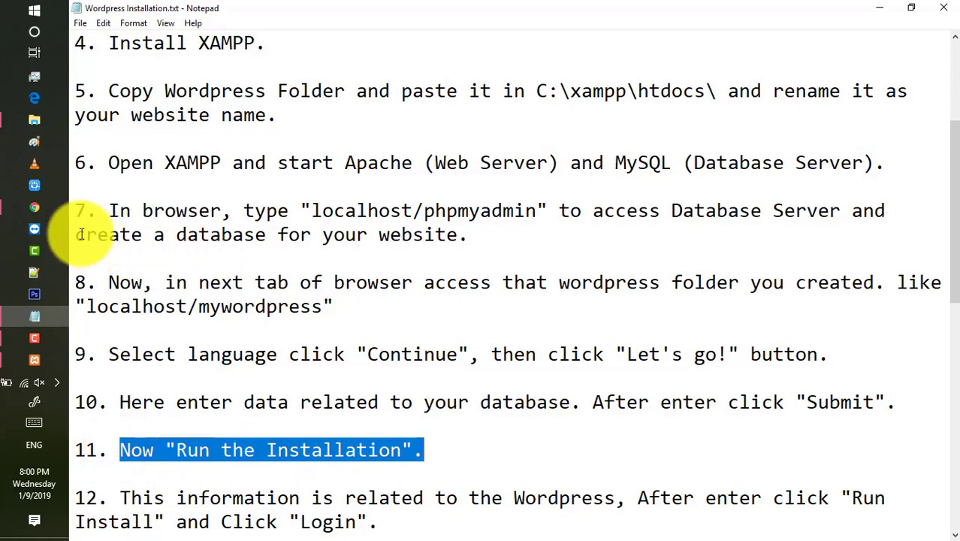
Continue WordPress setup with English and pass the welcome page to the database form.
click(35, 208)
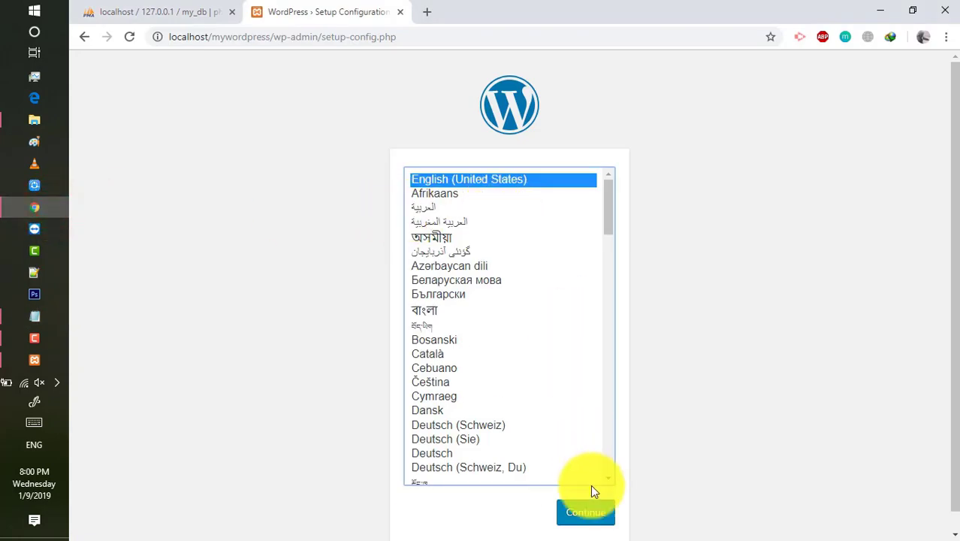
click(593, 510)
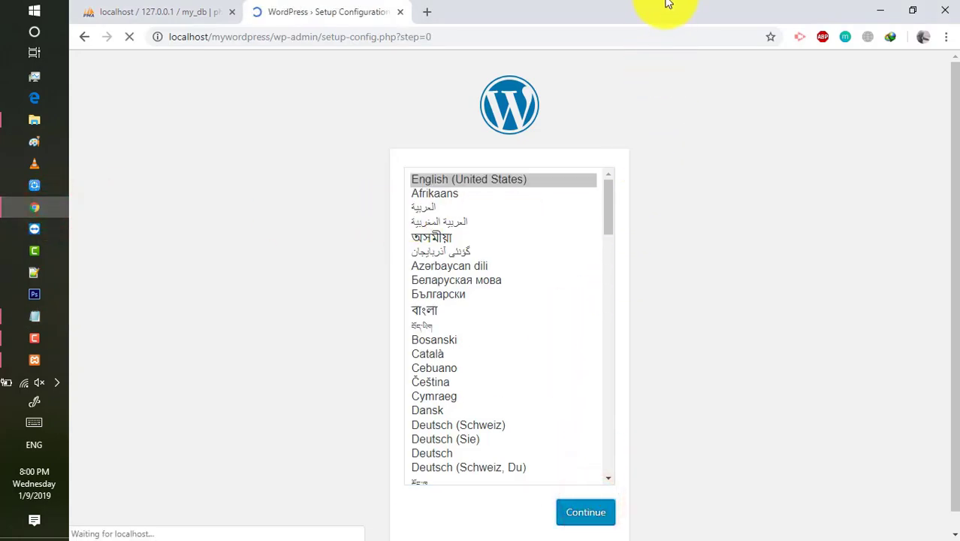
click(295, 437)
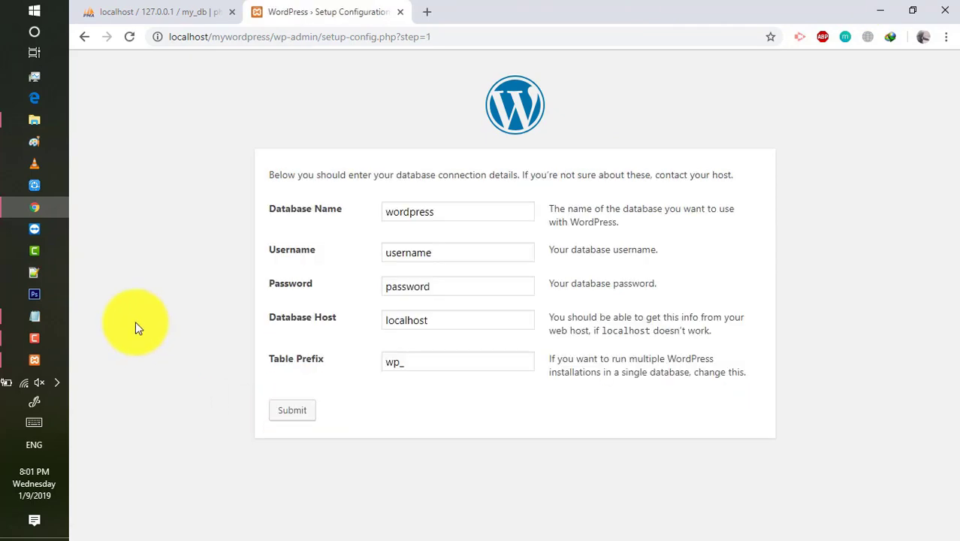
click(47, 324)
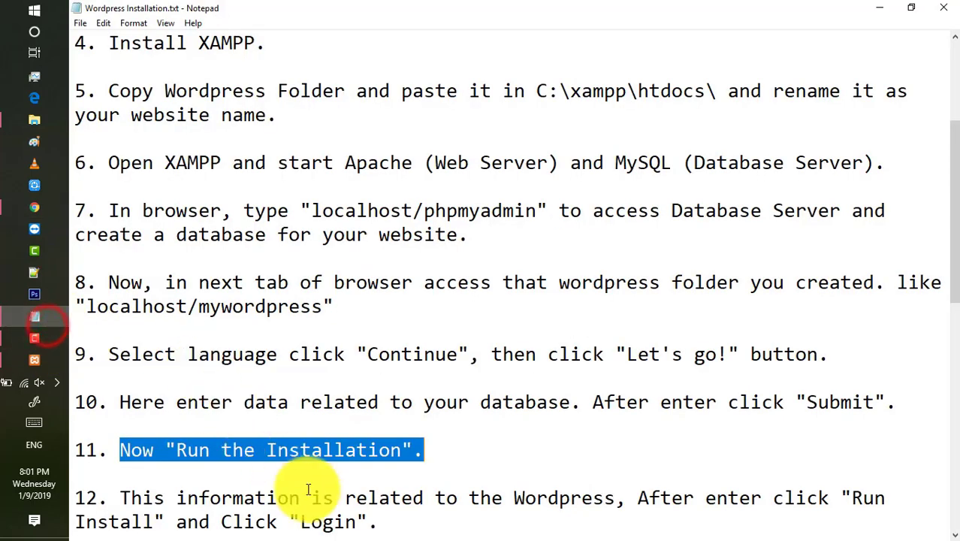
scroll(315, 482, down, 3)
drag(120, 283, 451, 322)
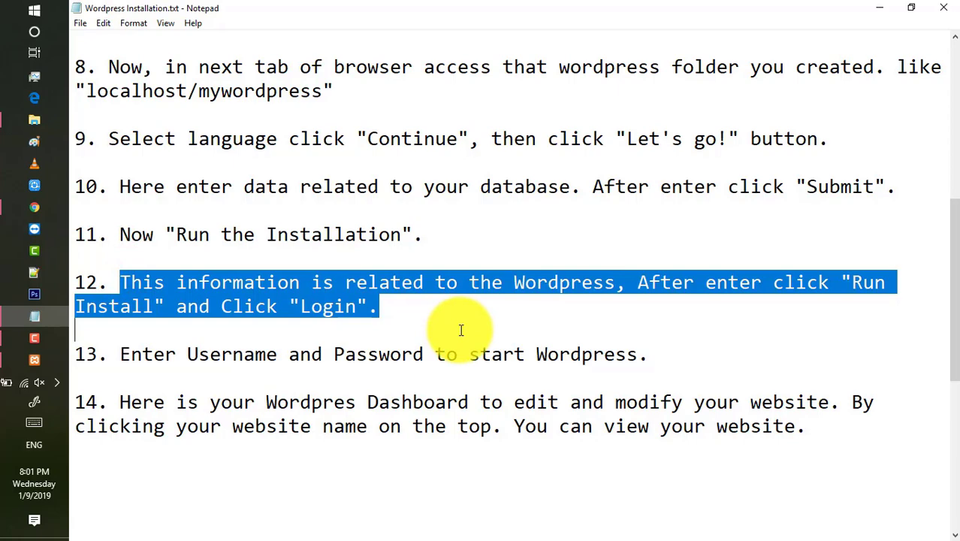
click(458, 328)
click(35, 210)
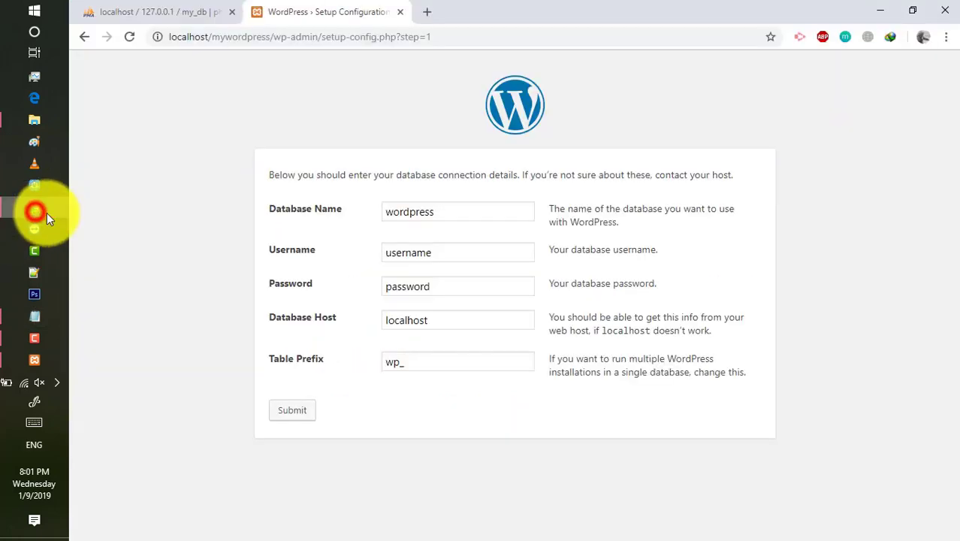
Replace the default database name wordpress with my_db, checking the name in phpMyAdmin.
double_click(435, 212)
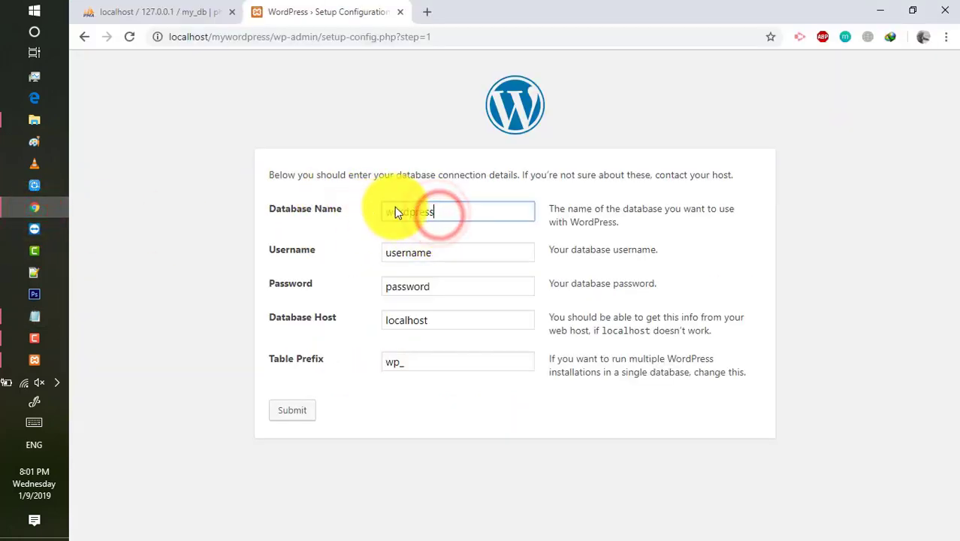
drag(440, 212, 390, 212)
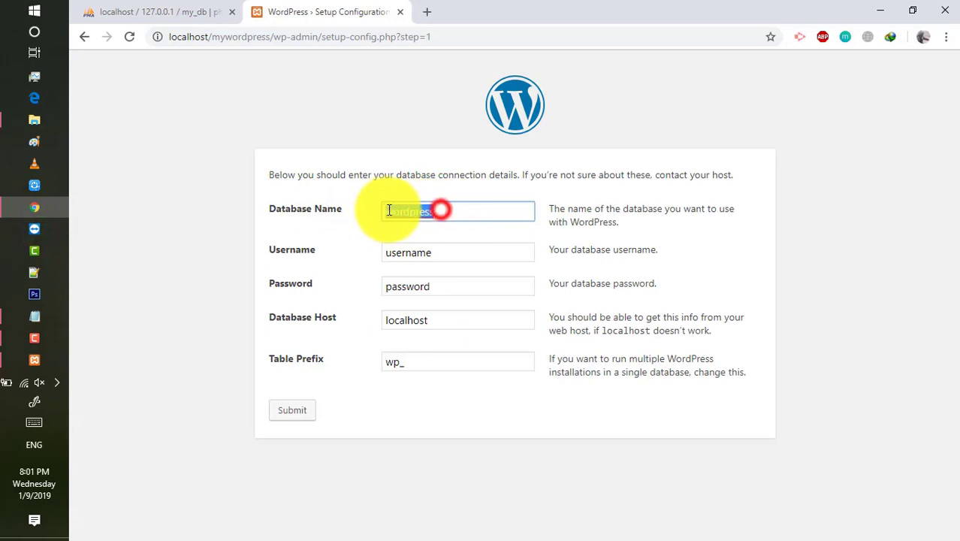
click(128, 14)
click(135, 170)
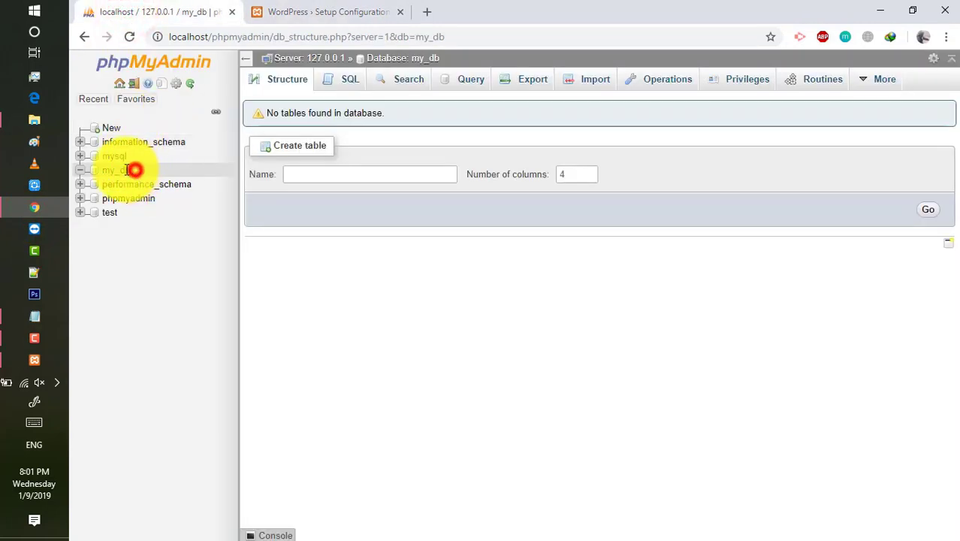
drag(135, 170, 107, 171)
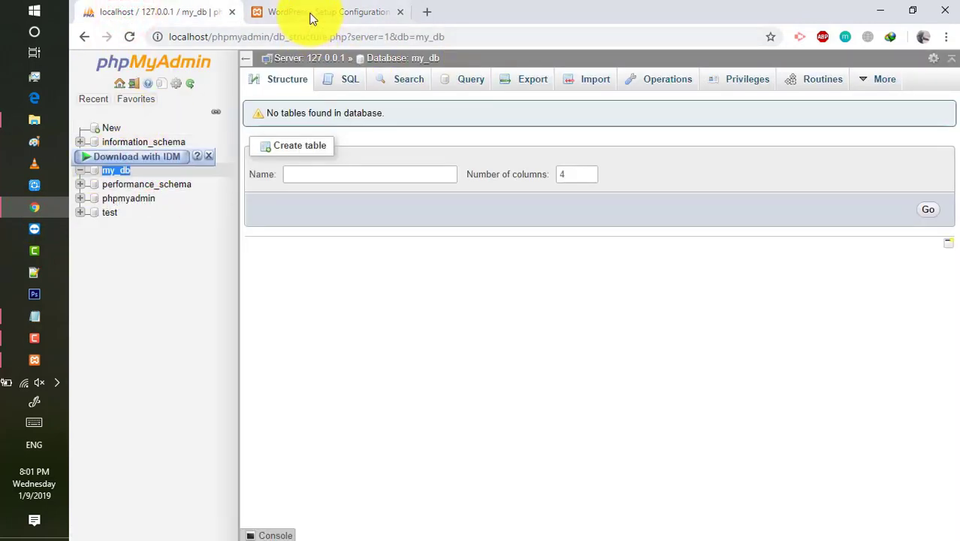
click(312, 15)
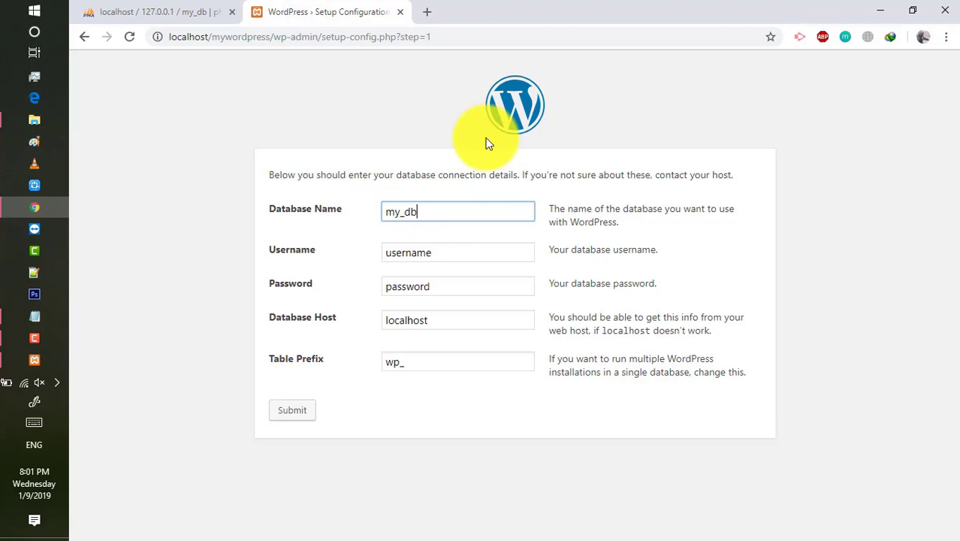
Set the database username to root and leave the password blank.
double_click(435, 249)
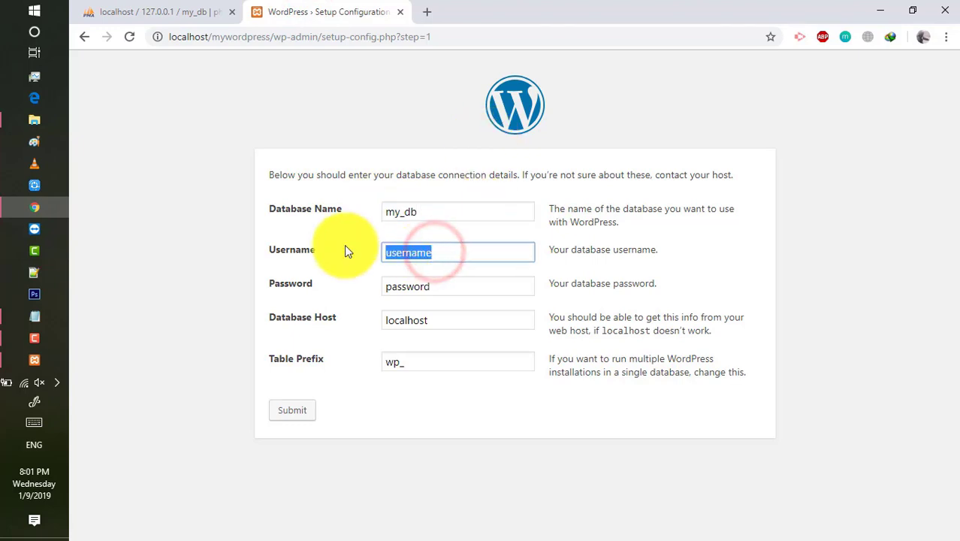
text(r)
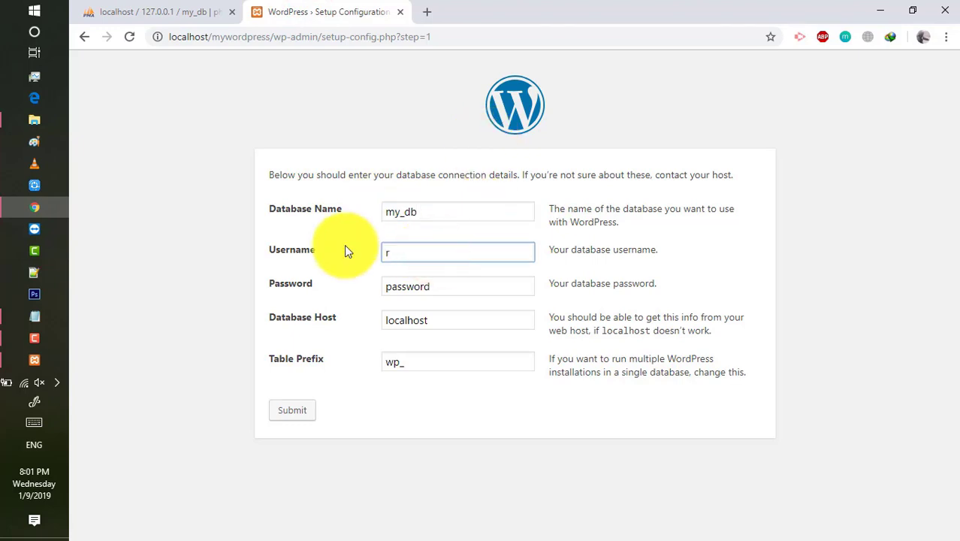
text(oot)
double_click(442, 283)
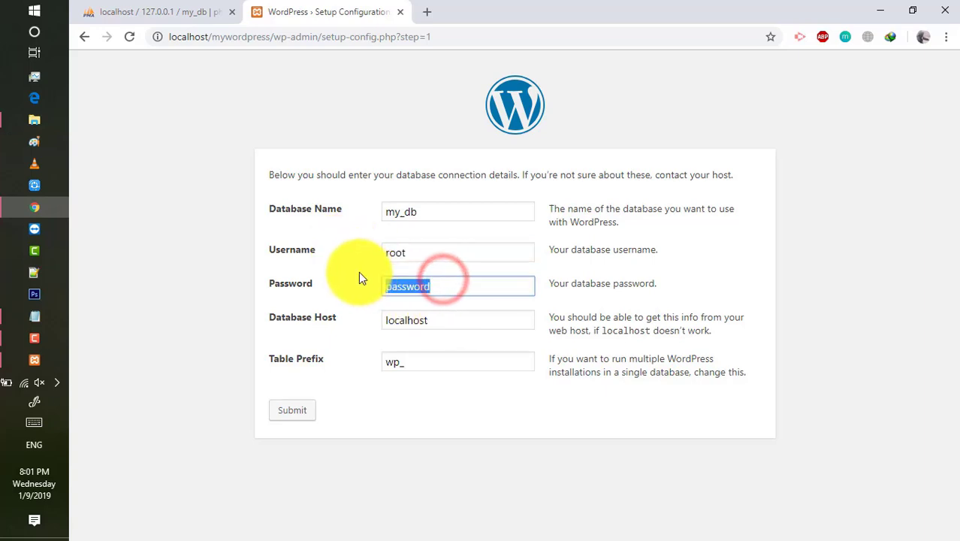
key(BackSpace)
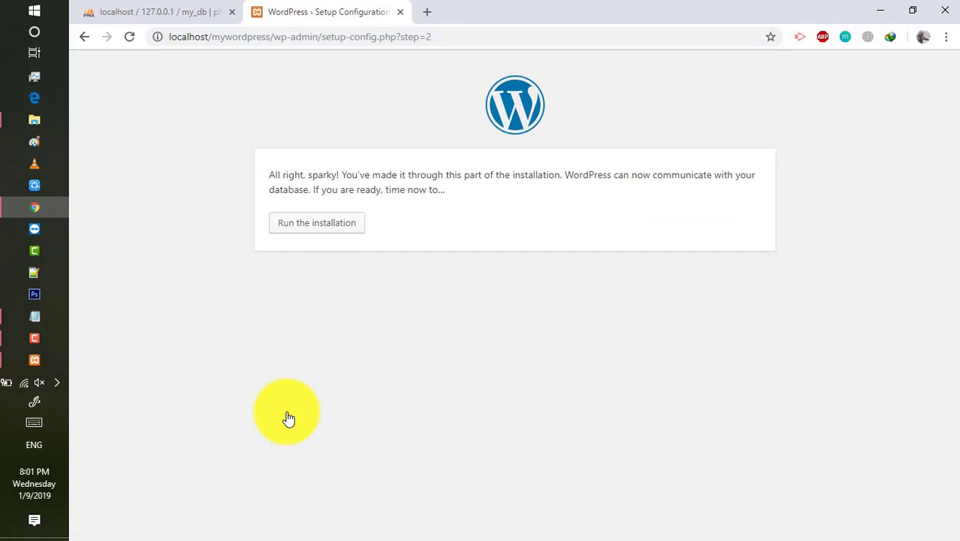
Run the WordPress installation and review step 12 of the notes before returning.
click(316, 238)
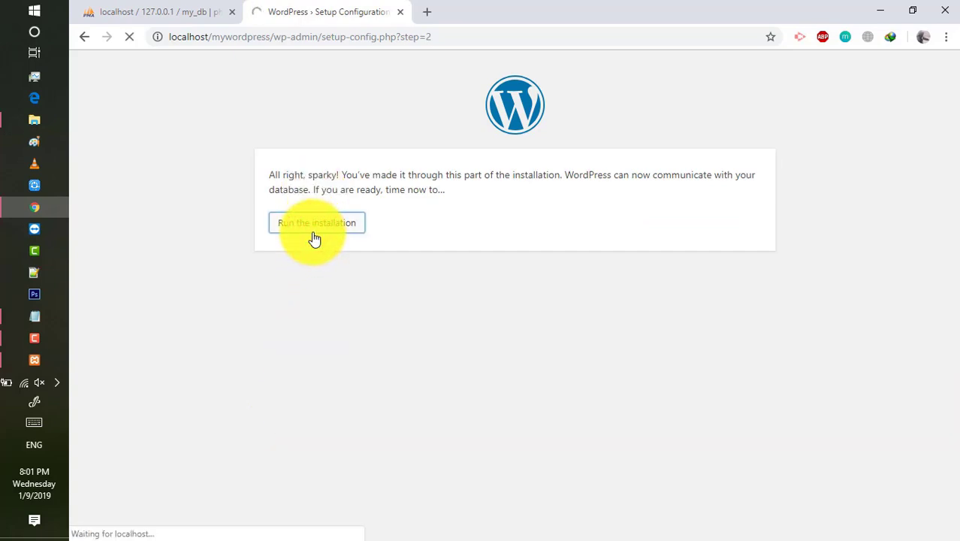
click(40, 315)
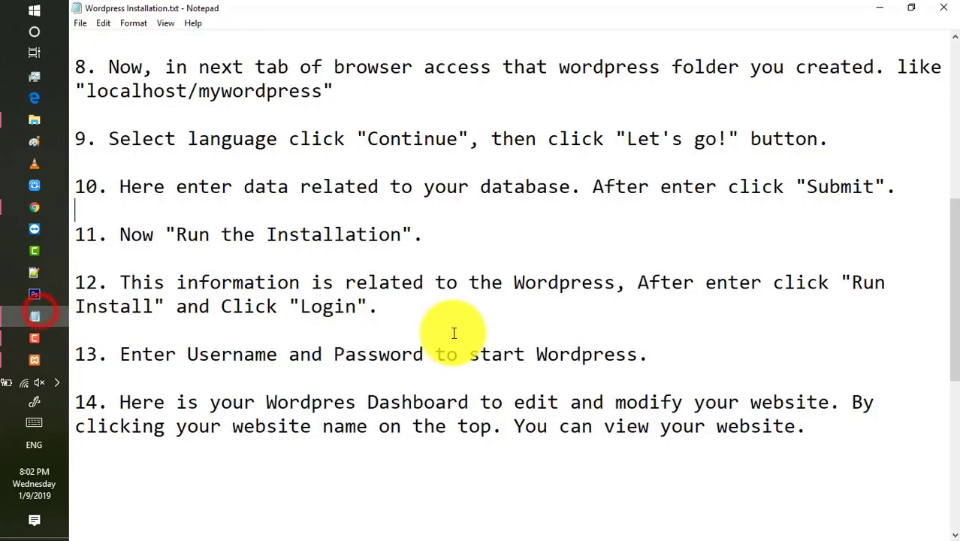
drag(120, 284, 398, 328)
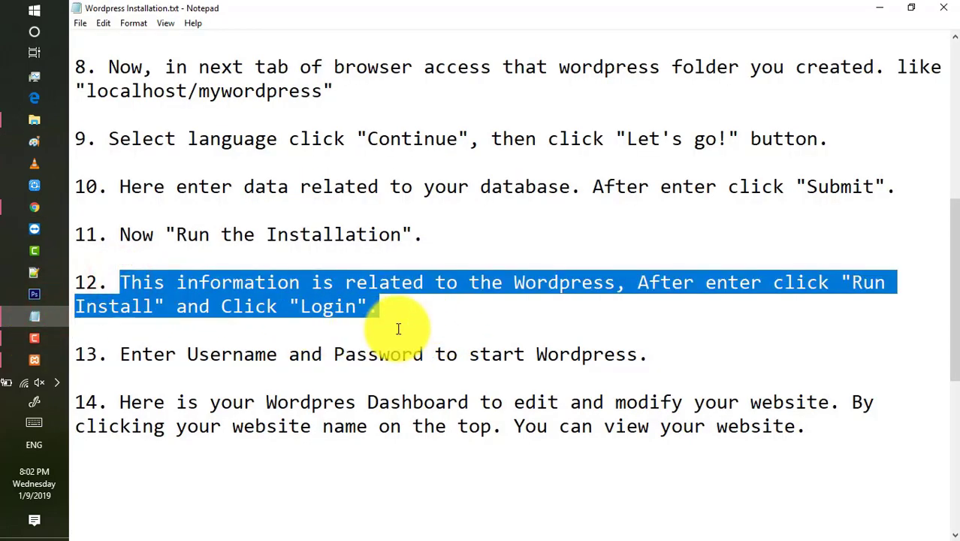
click(35, 208)
Enter the site title 'My First Wordpress Website' and fill in the admin username.
scroll(710, 317, down, 1)
scroll(714, 319, down, 1)
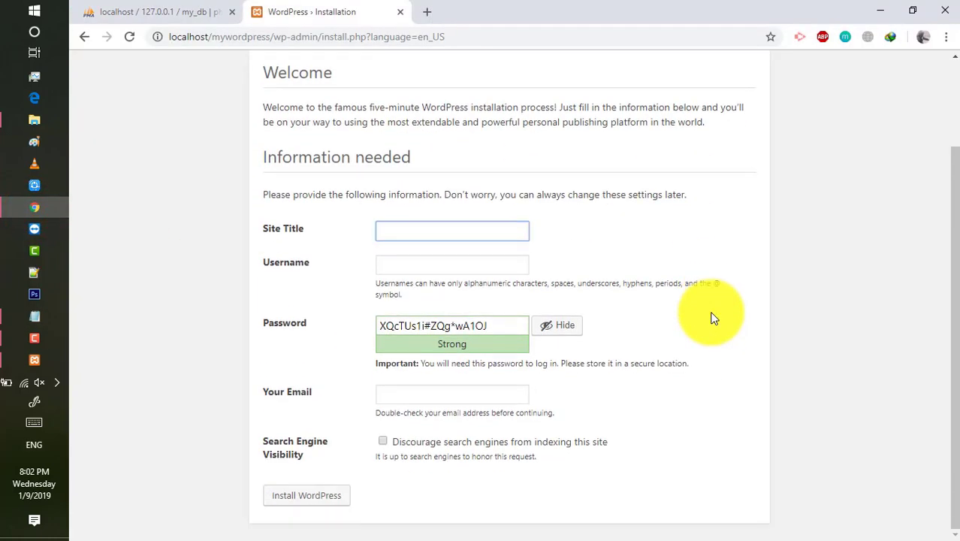
text(My First)
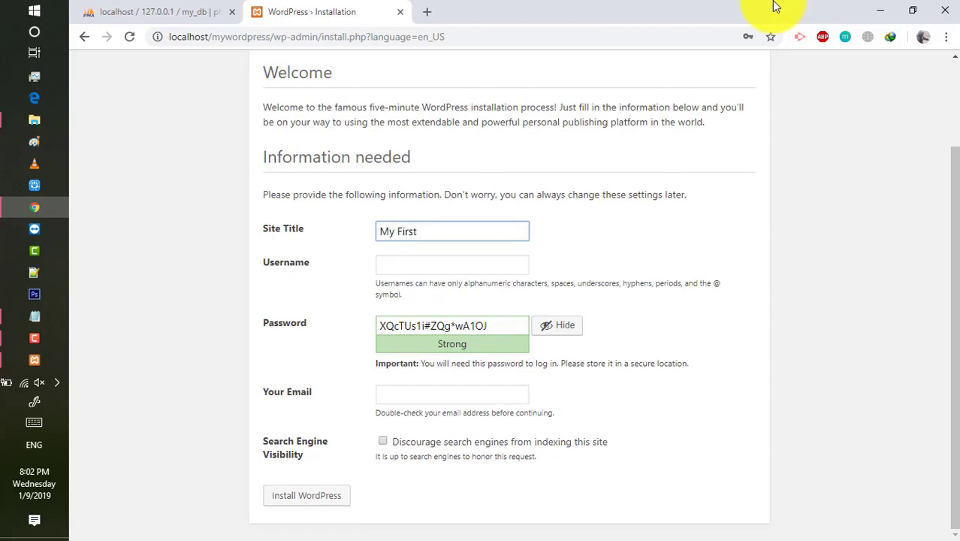
text( Wordpress Website)
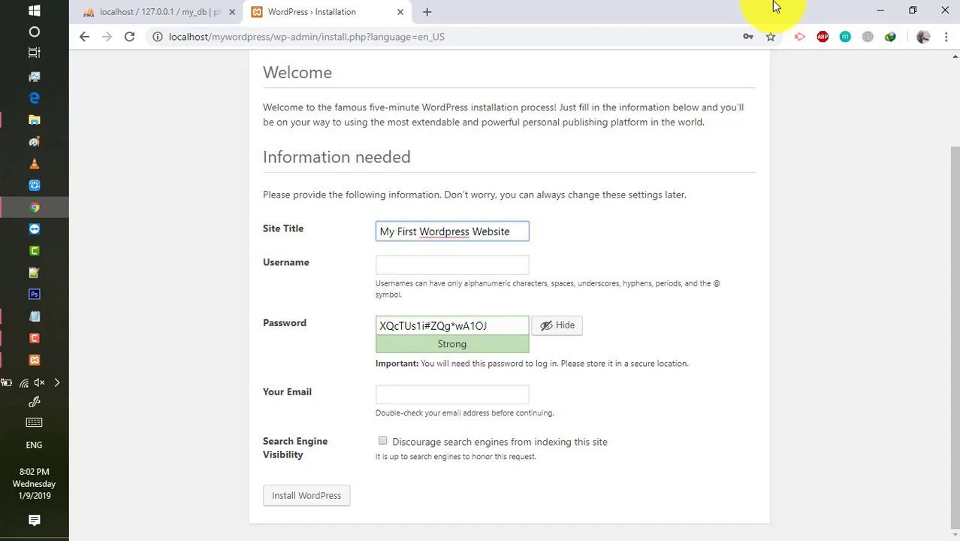
click(452, 276)
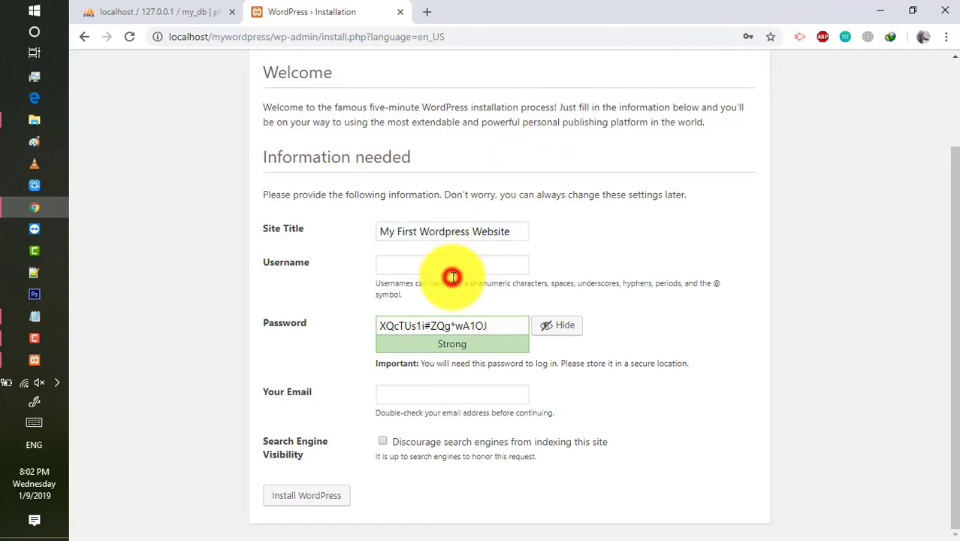
click(453, 270)
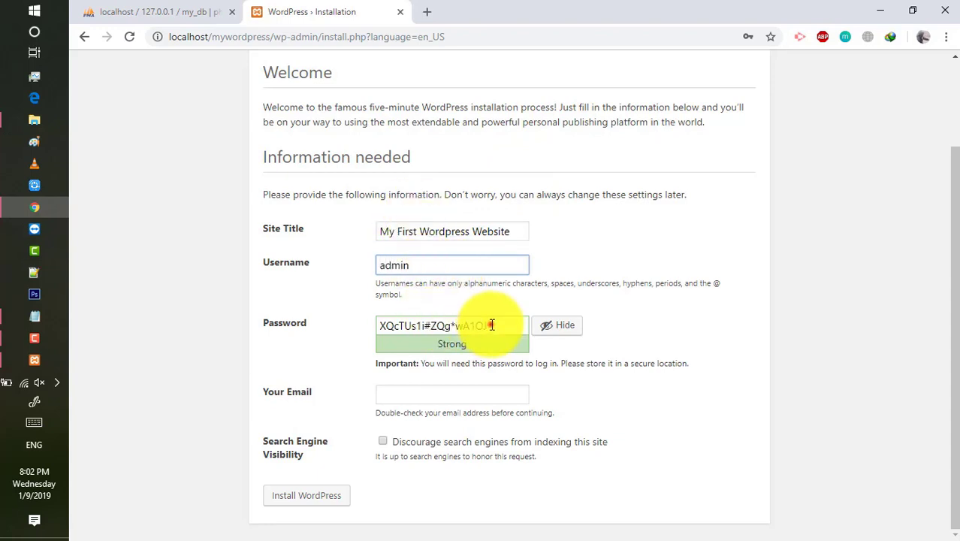
Replace the generated strong password with a simpler custom password.
drag(487, 326, 332, 325)
key(BackSpace)
text(admin123)
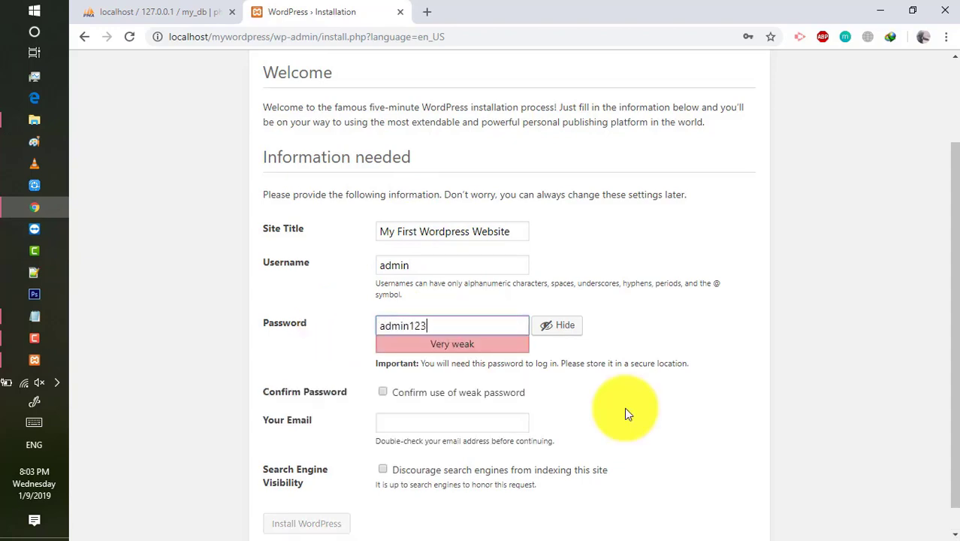
Confirm use of the weak password and enter the site's admin e-mail address.
click(383, 392)
scroll(583, 381, down, 1)
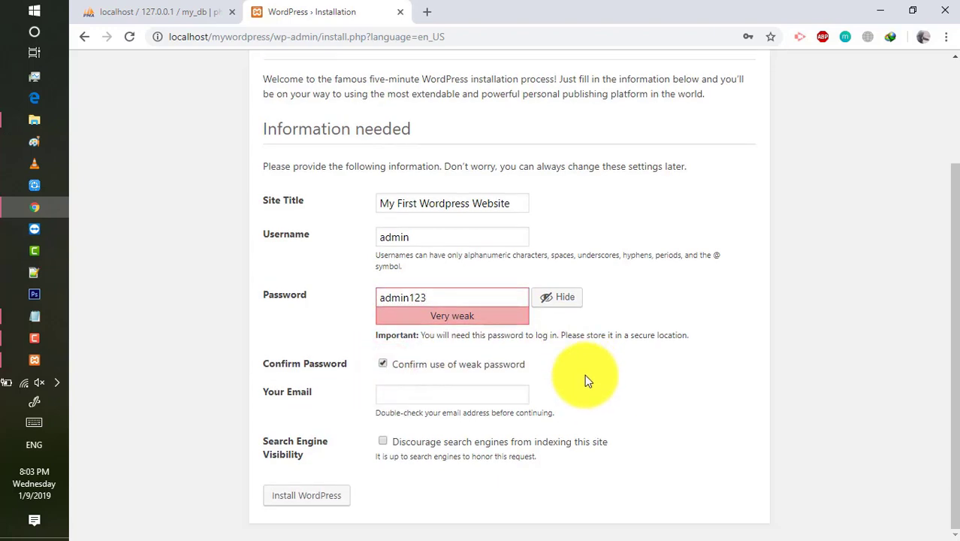
key(Tab)
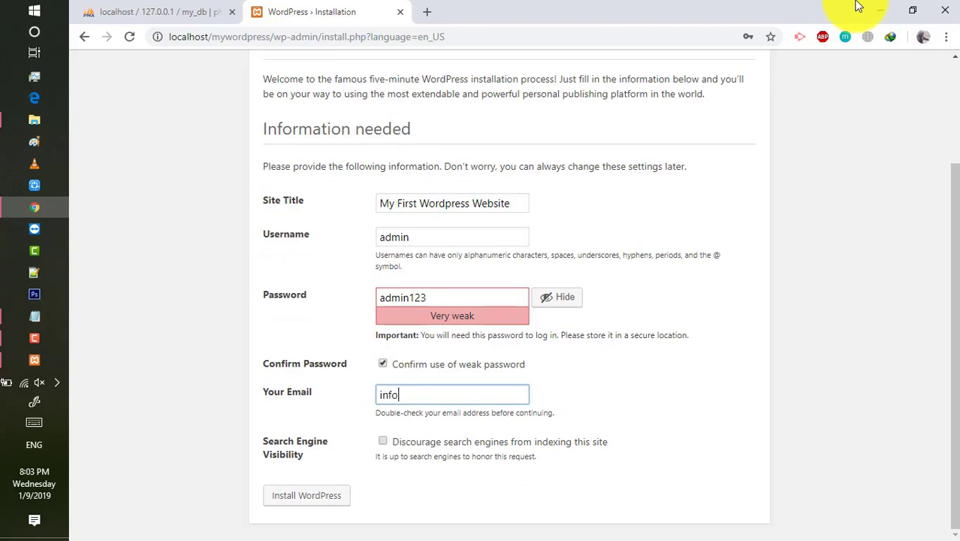
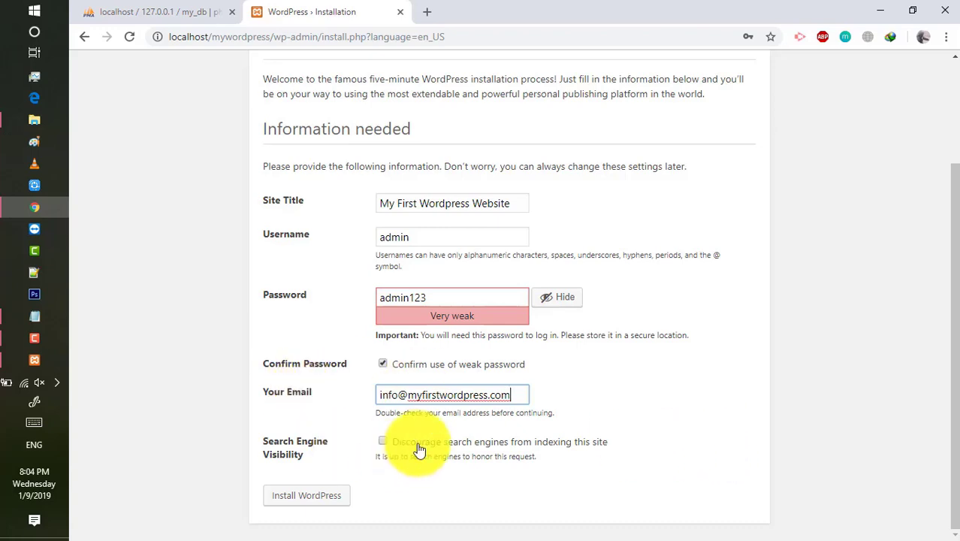
Discourage search engines from indexing the site and run the WordPress installation.
click(382, 441)
drag(399, 441, 579, 471)
click(560, 465)
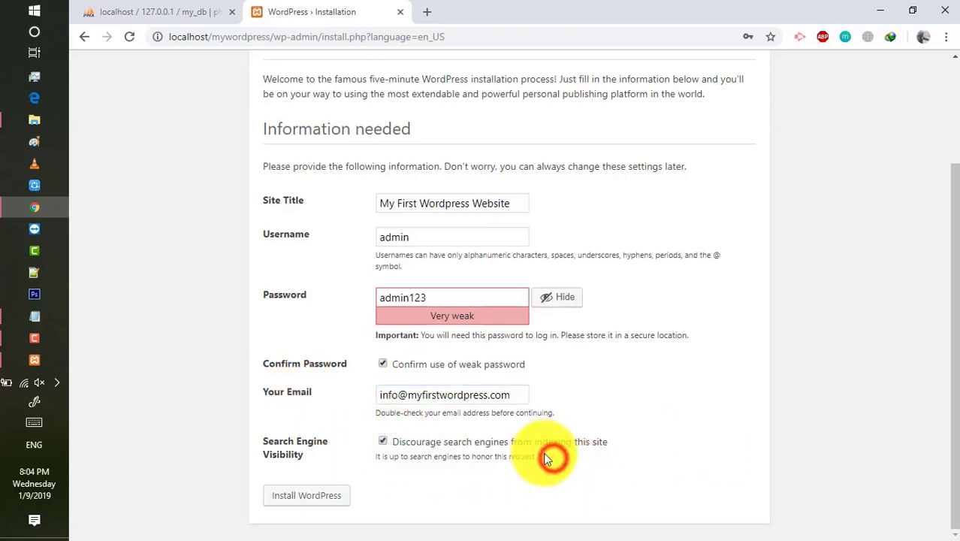
click(316, 497)
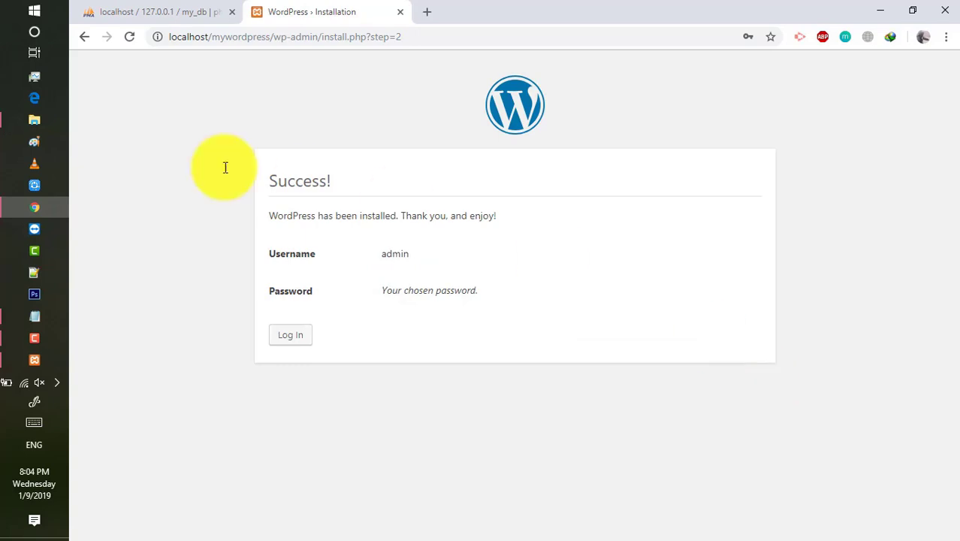
Go to the login screen and sign in as 'admin' with the new account's password.
click(291, 338)
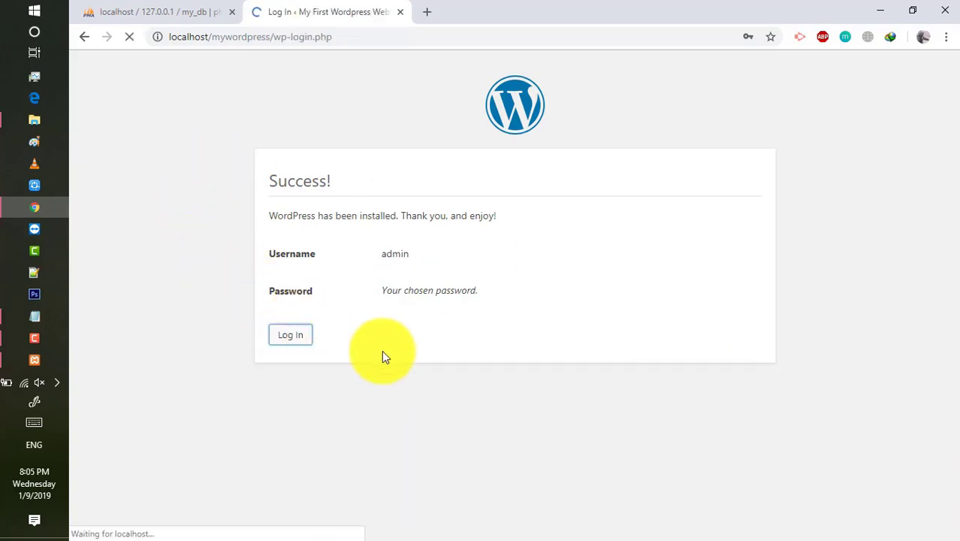
text(ad)
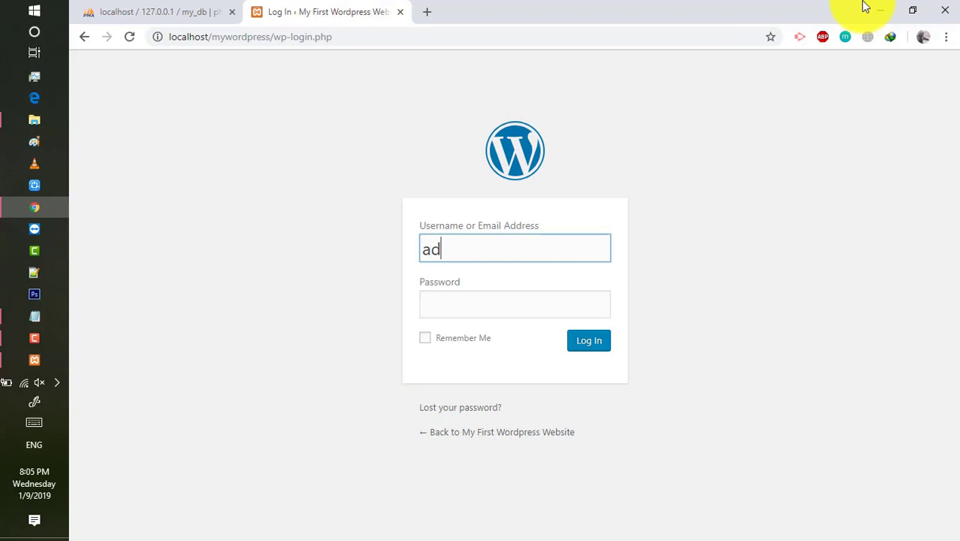
text(min)
key(Tab)
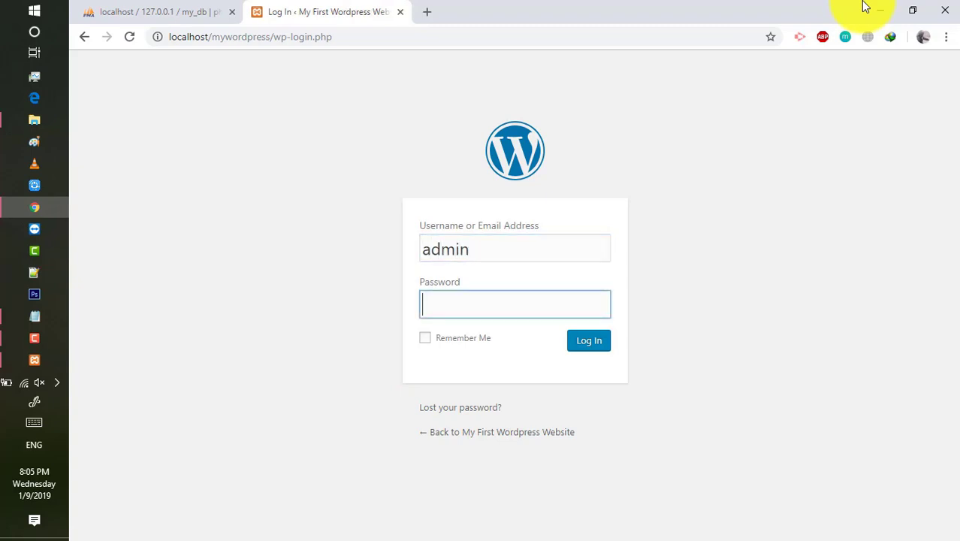
text(••••••••)
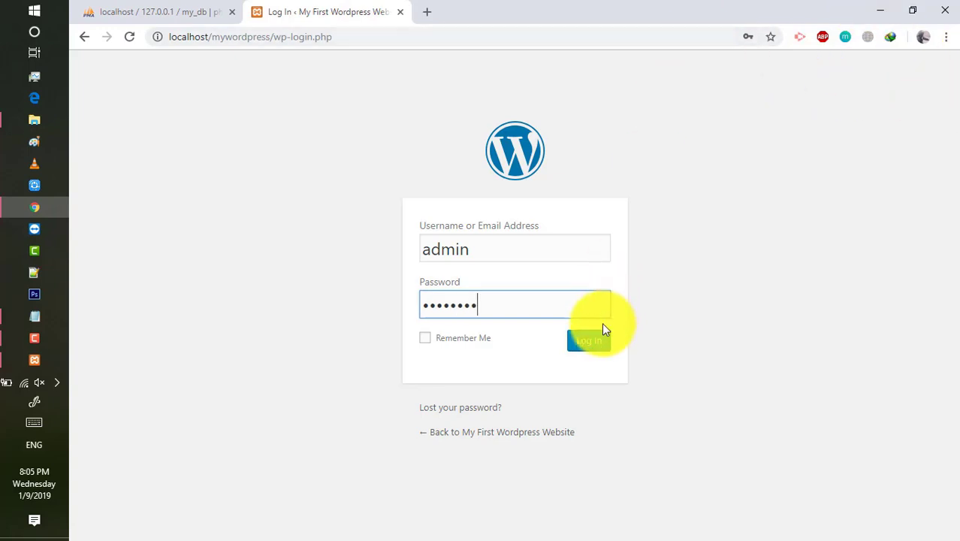
click(590, 347)
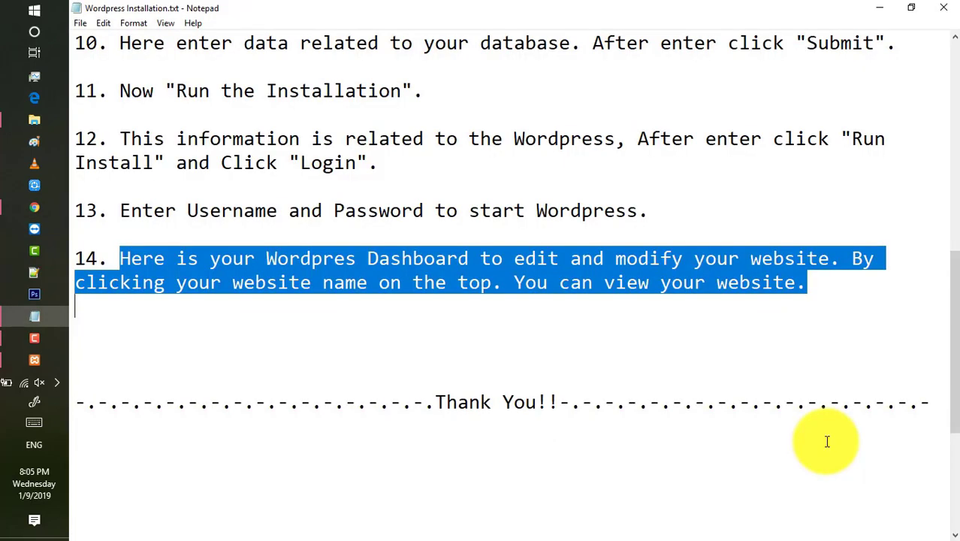
Bring up the WordPress admin Dashboard in Chrome.
click(33, 207)
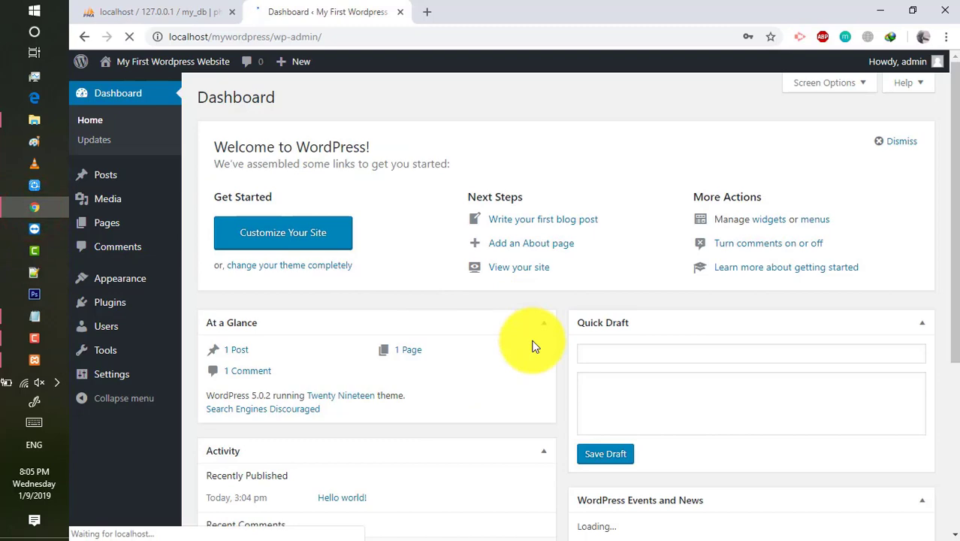
scroll(533, 347, down, 2)
scroll(531, 342, up, 2)
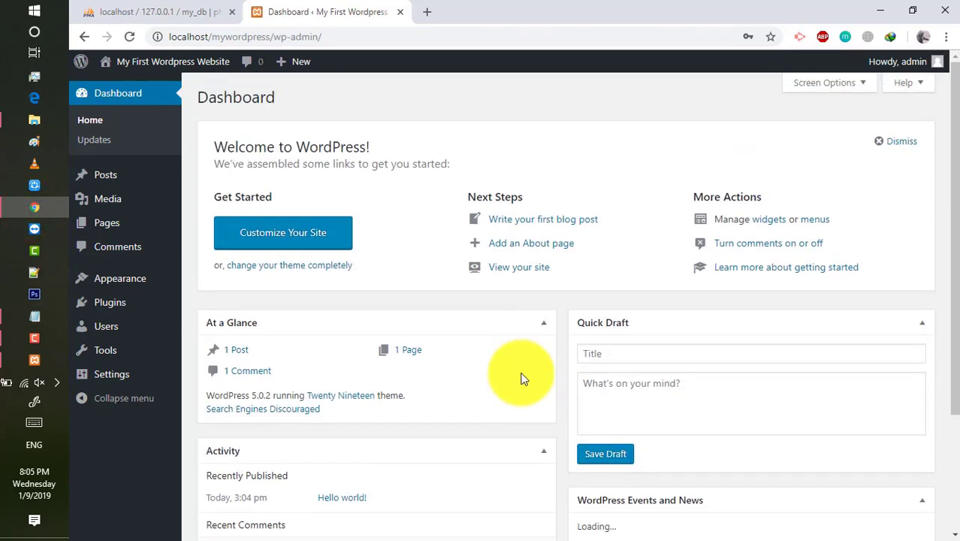
drag(197, 98, 332, 100)
click(328, 106)
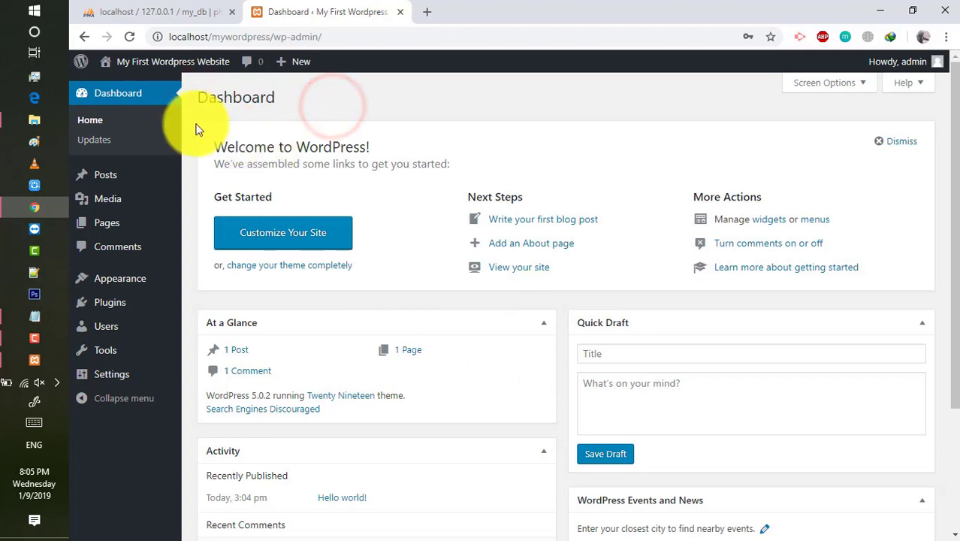
Open the public site in a new tab from the admin-bar site name, returning to phpMyAdmin.
right_click(161, 62)
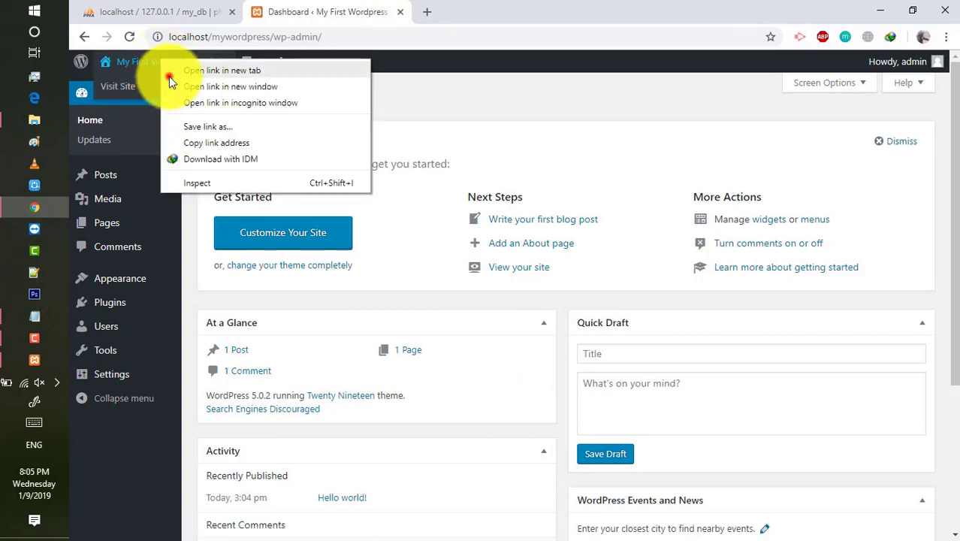
click(169, 75)
click(181, 12)
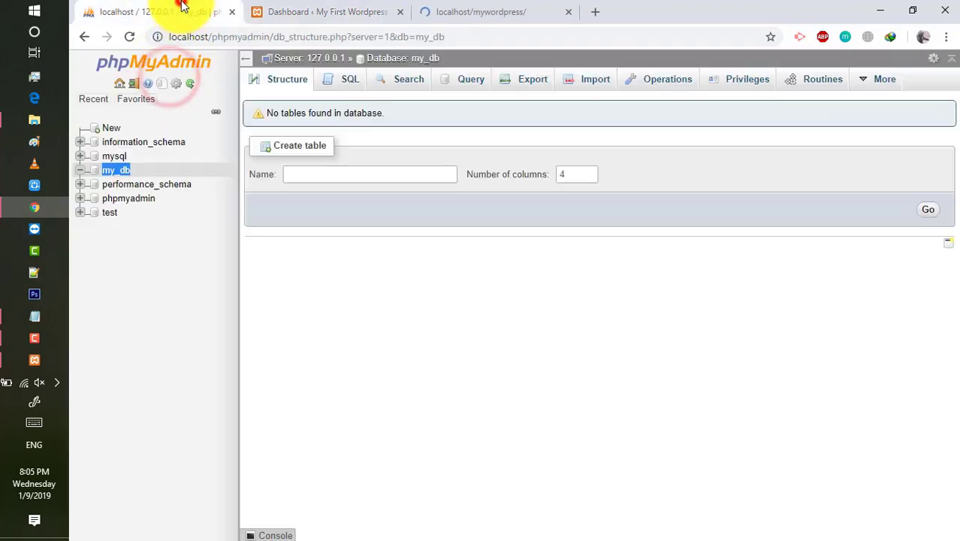
Reload my_db to check its 12 wp_ tables, wp_commentmeta through wp_users, then view the live site.
click(294, 265)
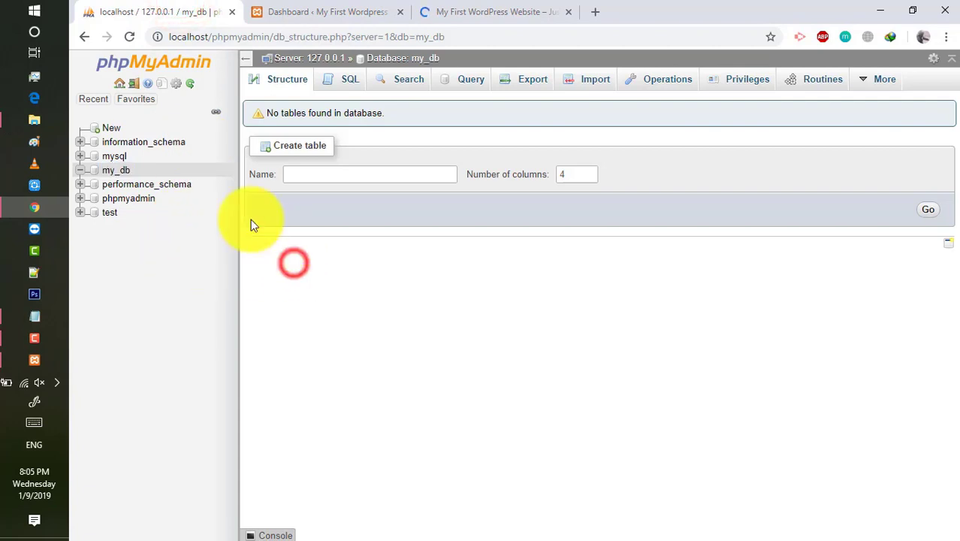
click(112, 170)
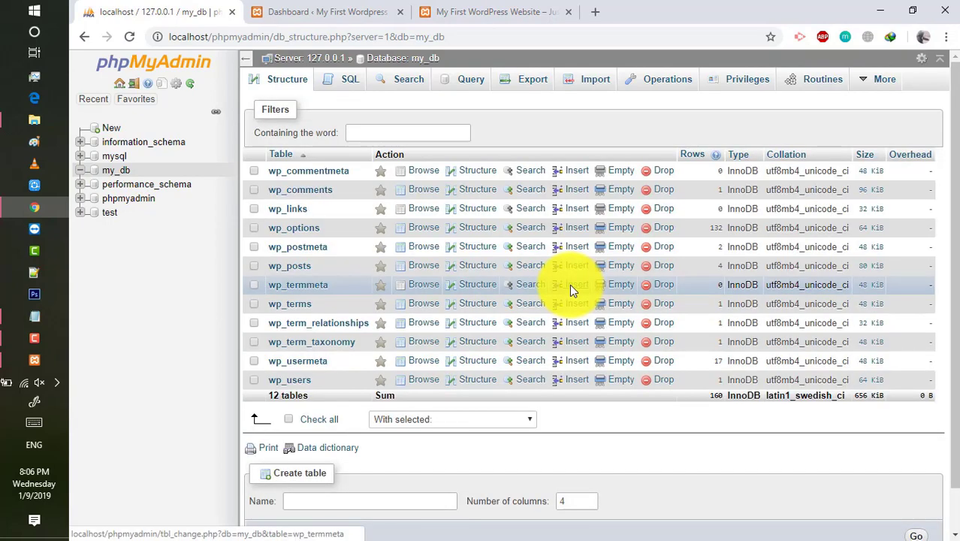
scroll(537, 272, down, 1)
scroll(526, 267, up, 1)
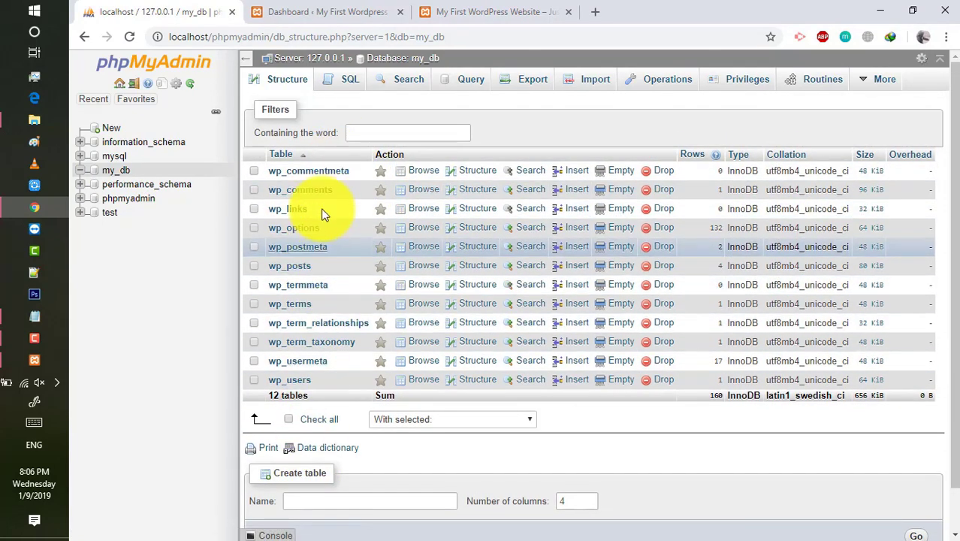
click(478, 12)
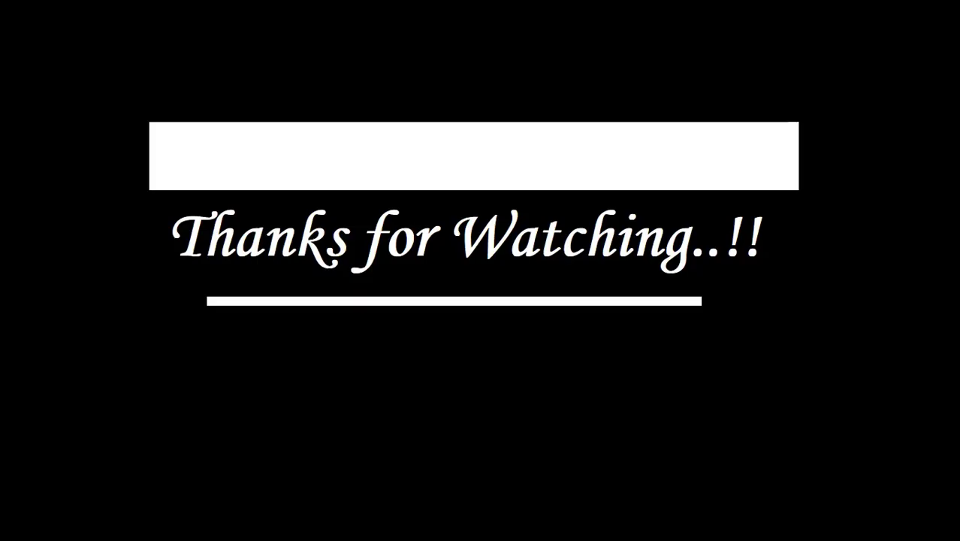